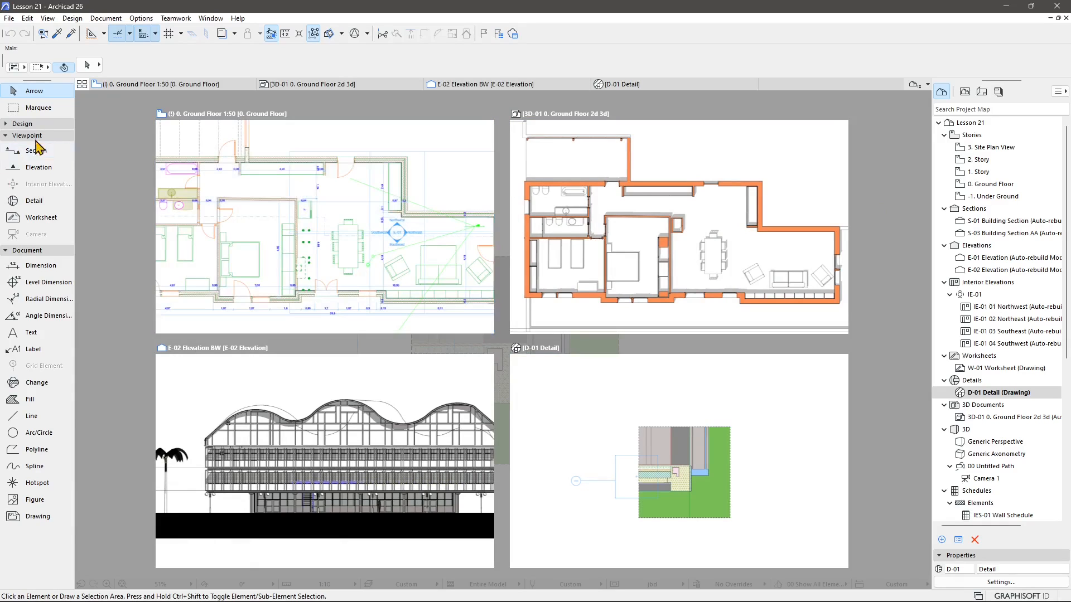
Collapse the Document tool group in the toolbox, leaving the Viewpoint group expanded.
left_click(31, 251)
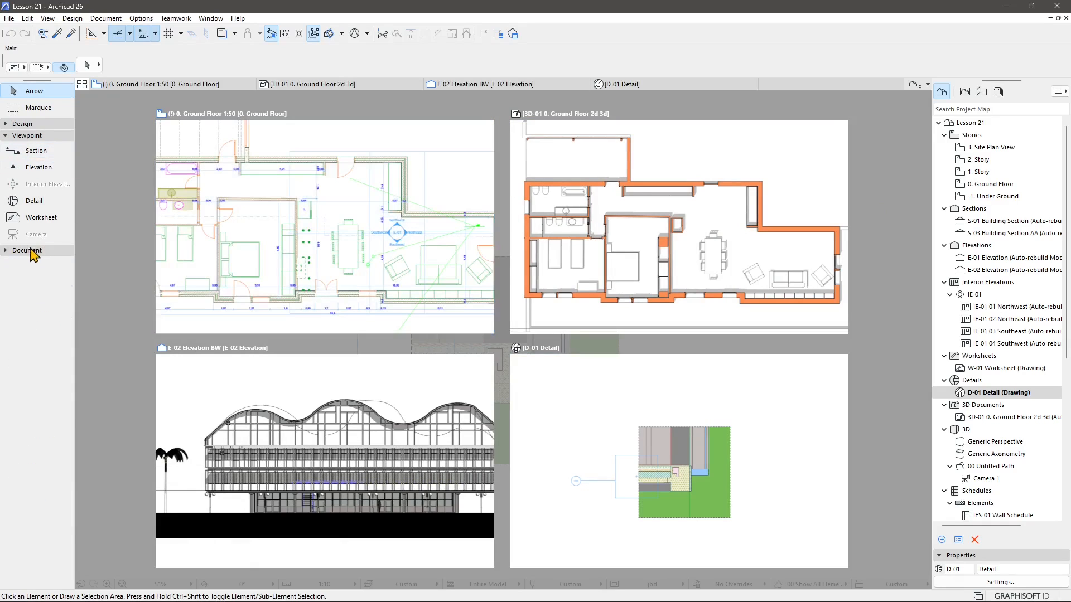
left_click(23, 135)
left_click(21, 136)
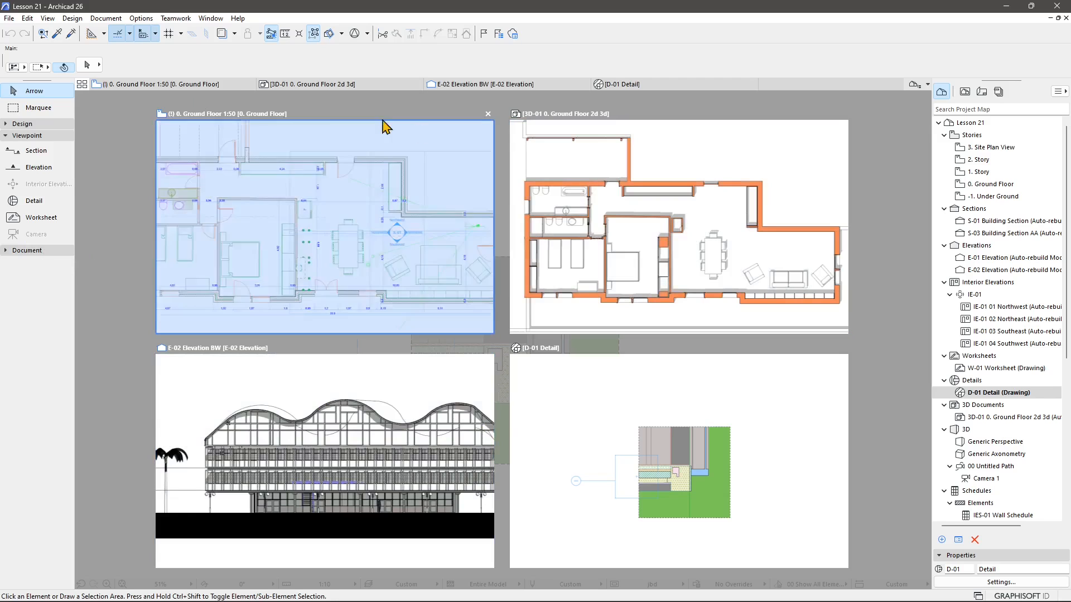
left_click(107, 18)
mouse_move(120, 37)
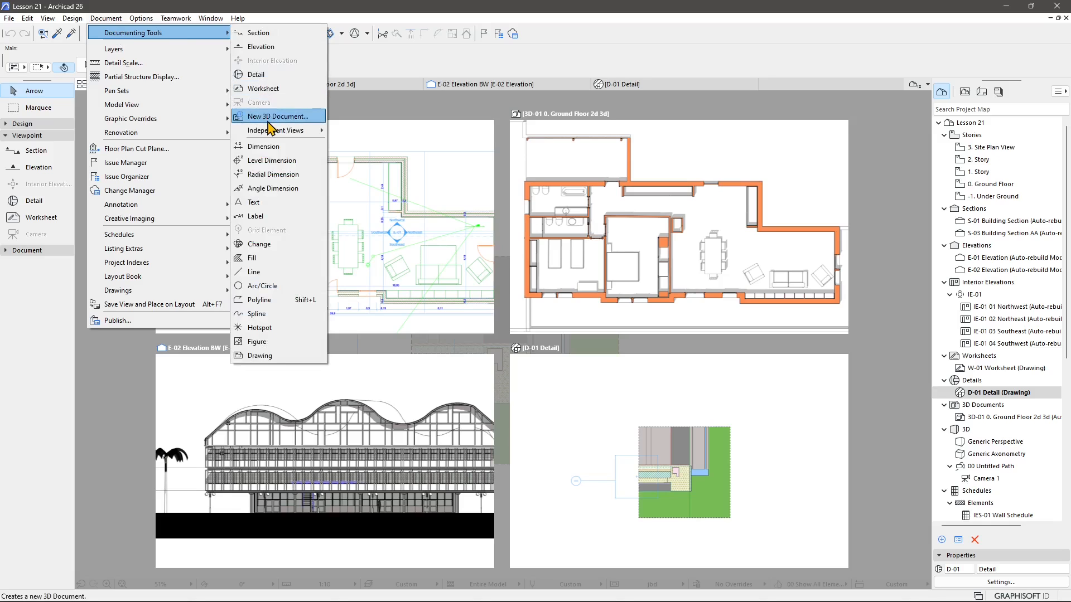
left_click(409, 79)
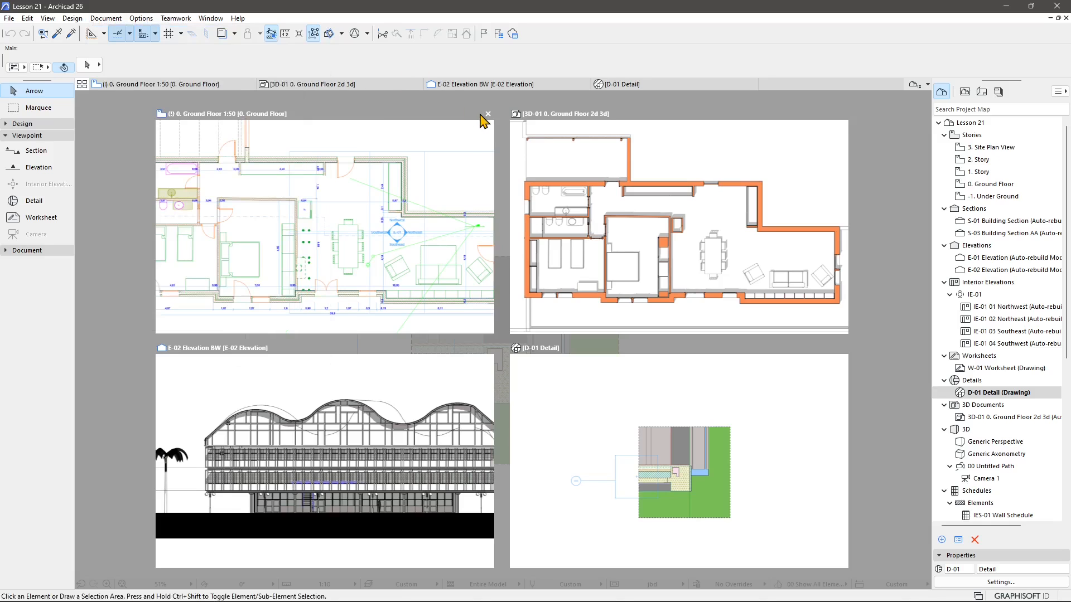
Close the Ground Floor floor plan pane of the tiled window layout.
left_click(488, 114)
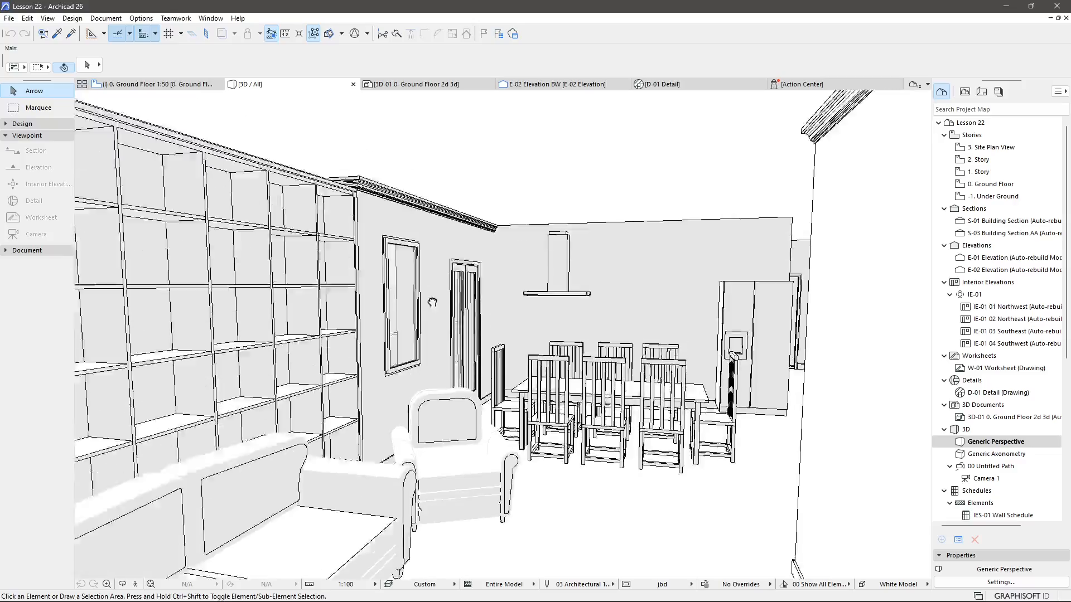
left_click_drag(433, 302, 432, 437)
scroll(433, 437, "down", 10)
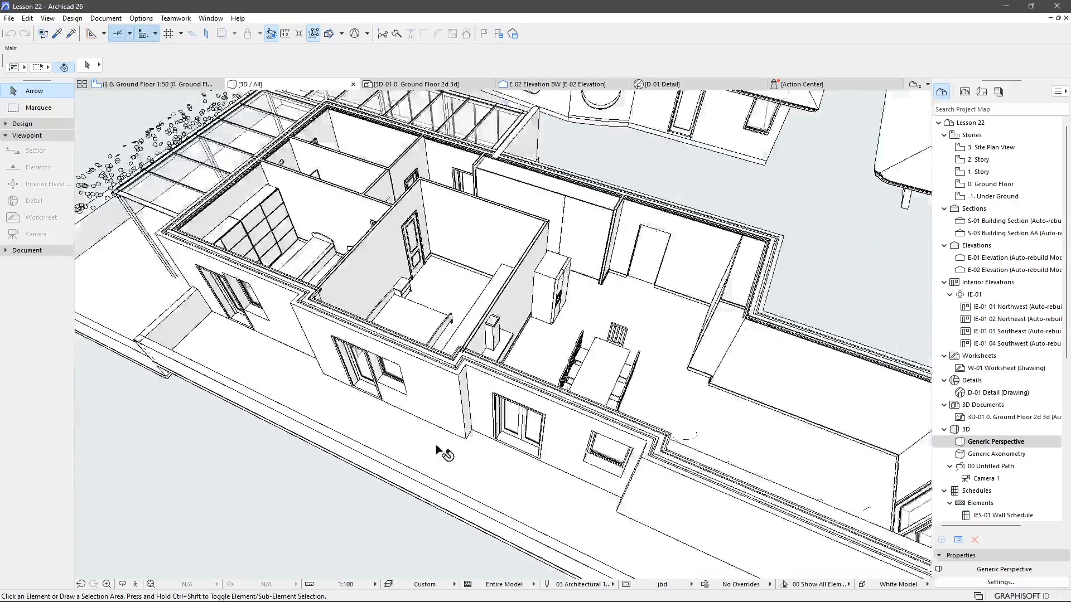
Zoom and orbit the 3D view to frame the building with the wavy roof from the front.
scroll(371, 367, "down", 5)
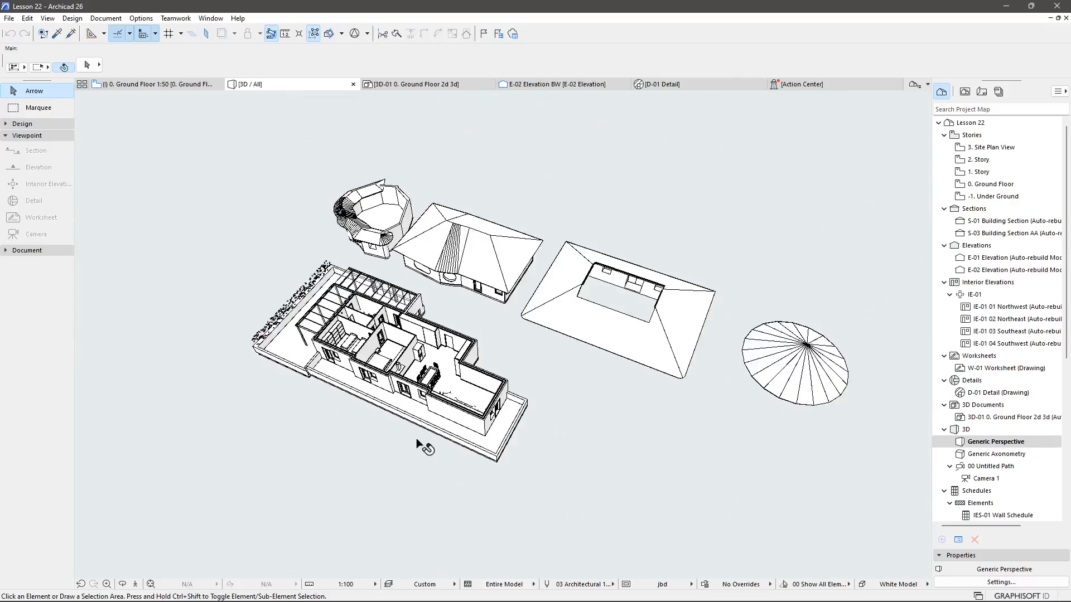
middle_click_drag(423, 446, 333, 300, "shift")
scroll(342, 307, "down", 12)
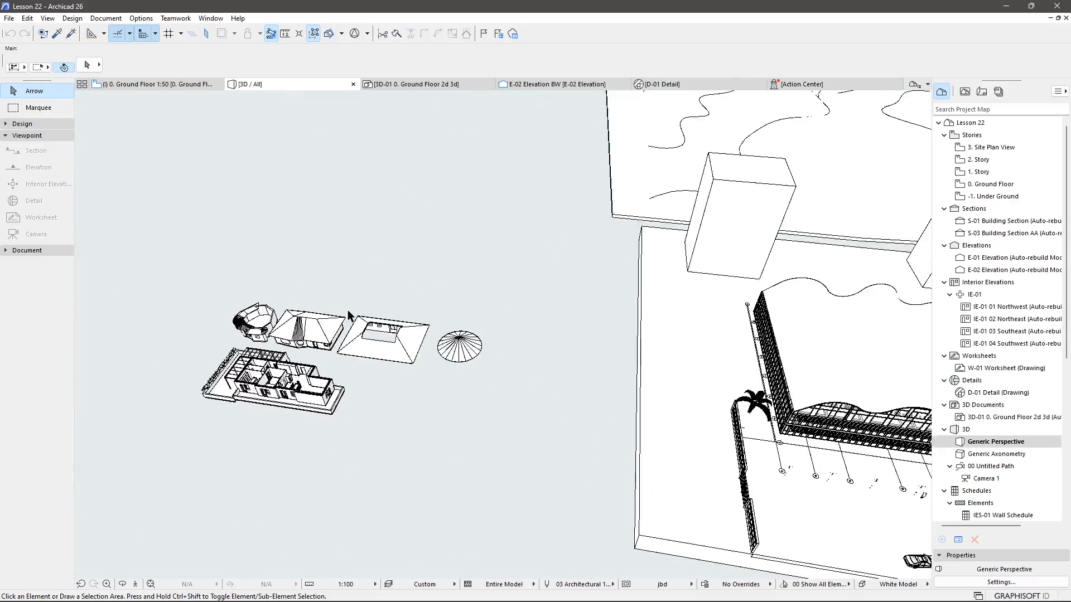
middle_click_drag(777, 389, 584, 344)
scroll(452, 358, "up", 15)
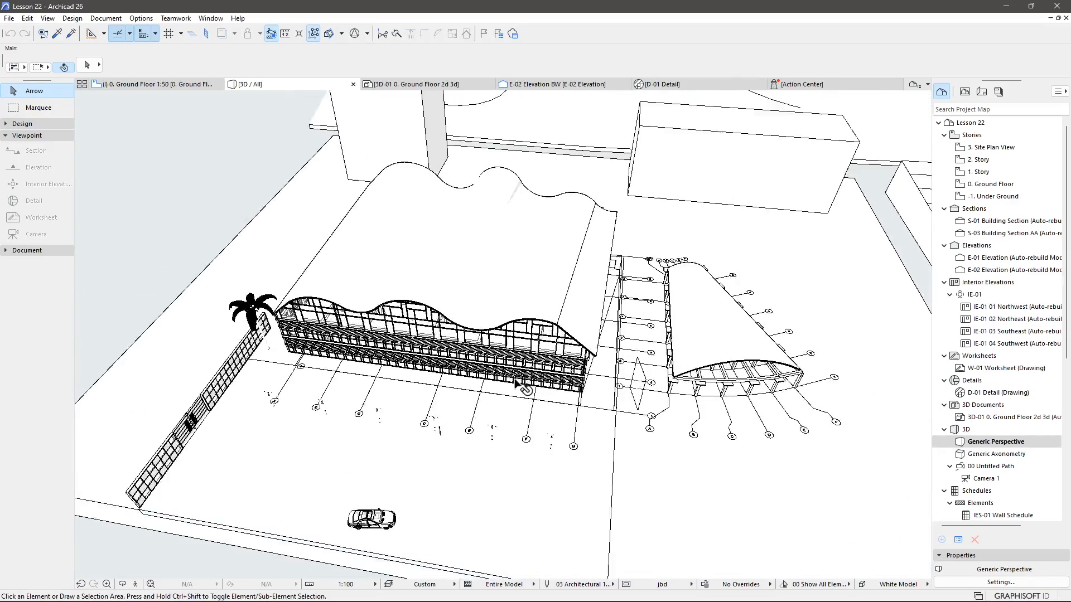
middle_click_drag(453, 359, 593, 371)
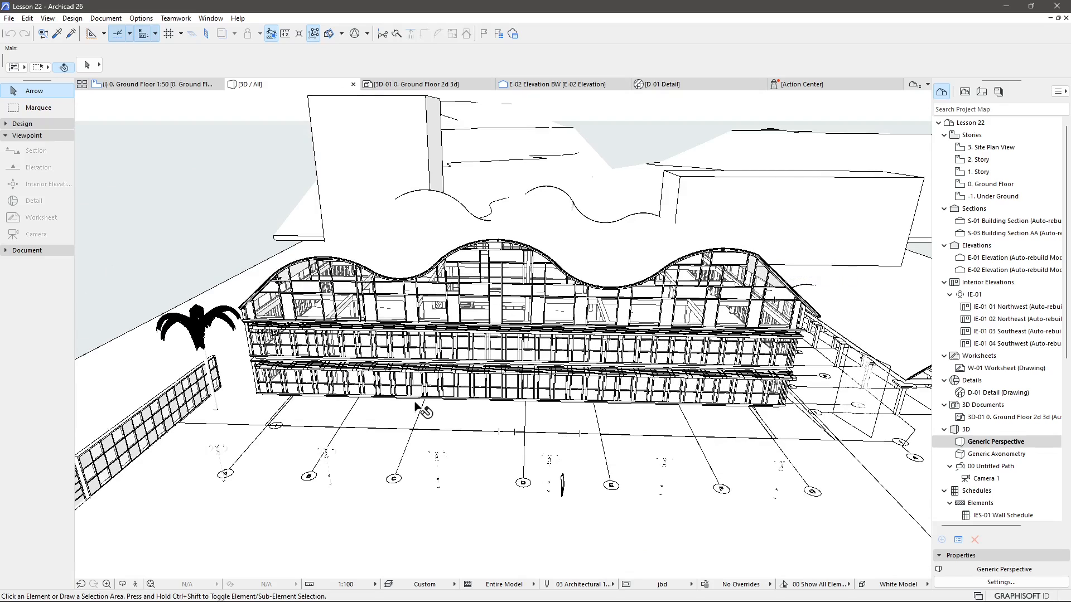
Try the Simple Shading with Shadows and Detailed Shading 3D visual styles on the model.
left_click(899, 585)
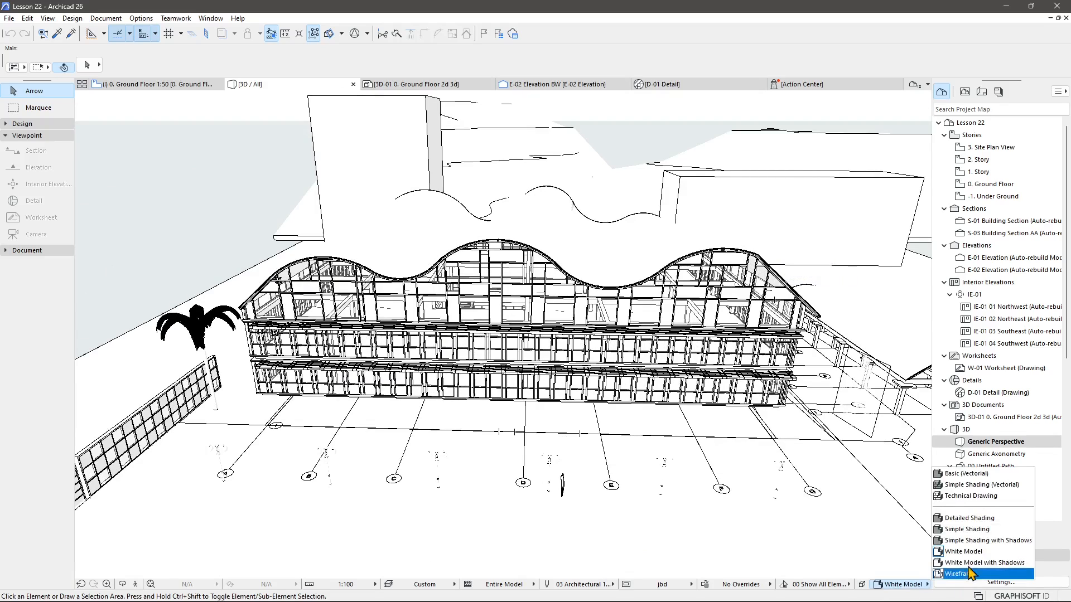
left_click(984, 540)
left_click(908, 589)
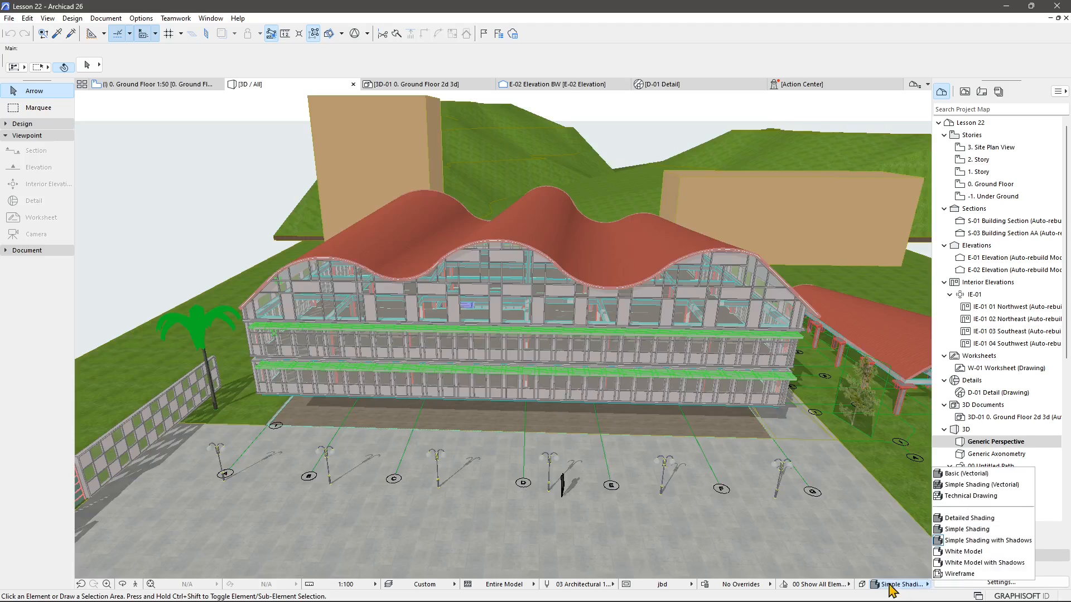
left_click(948, 517)
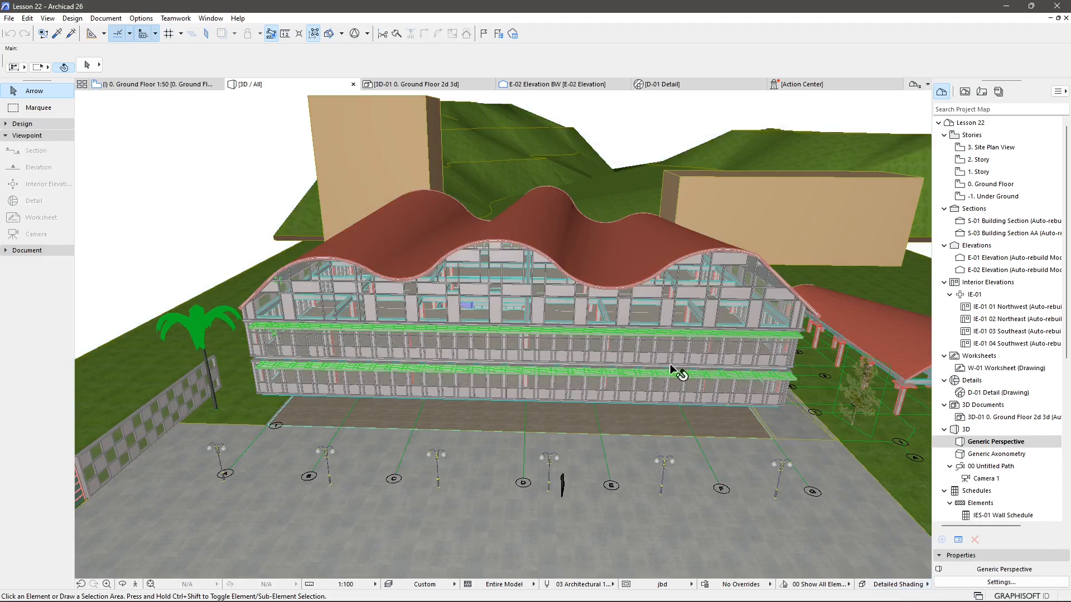
Set the 3D visual style to Simple Shading with Shadows.
left_click(904, 586)
left_click(971, 551)
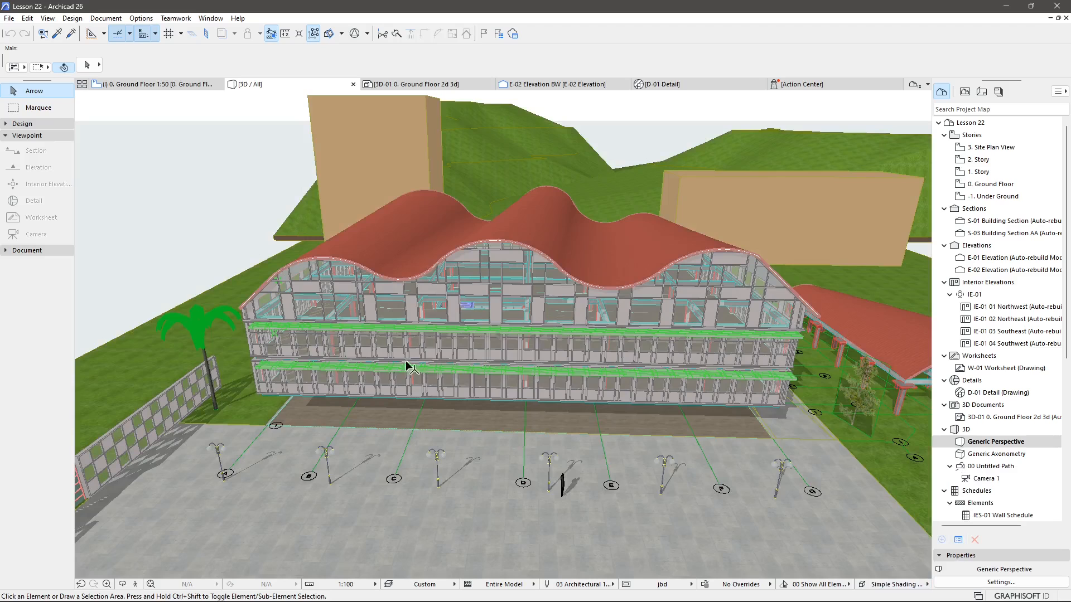
left_click(907, 586)
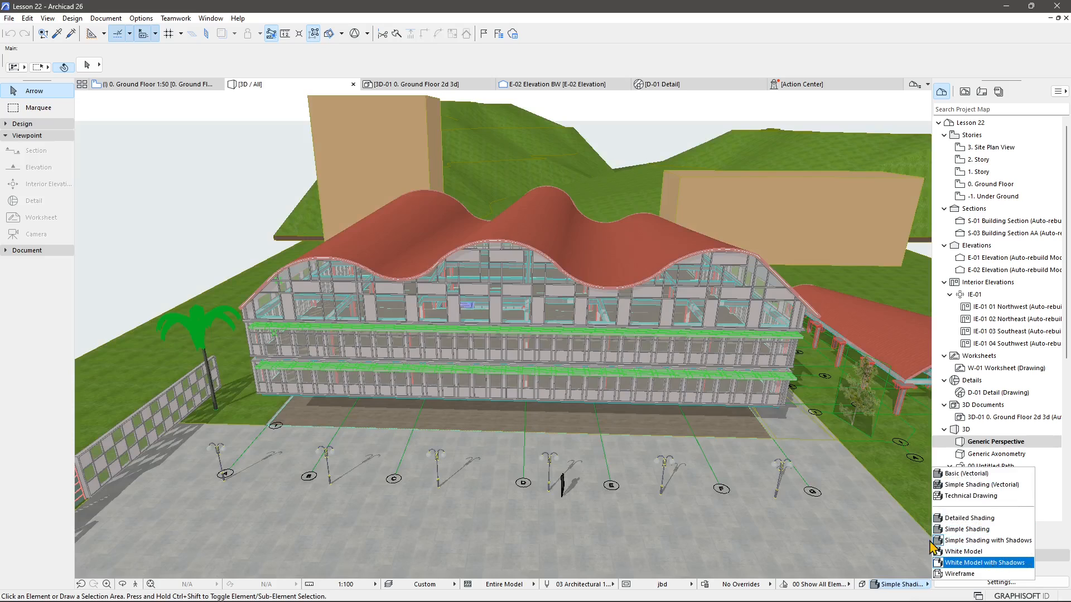
left_click(298, 185)
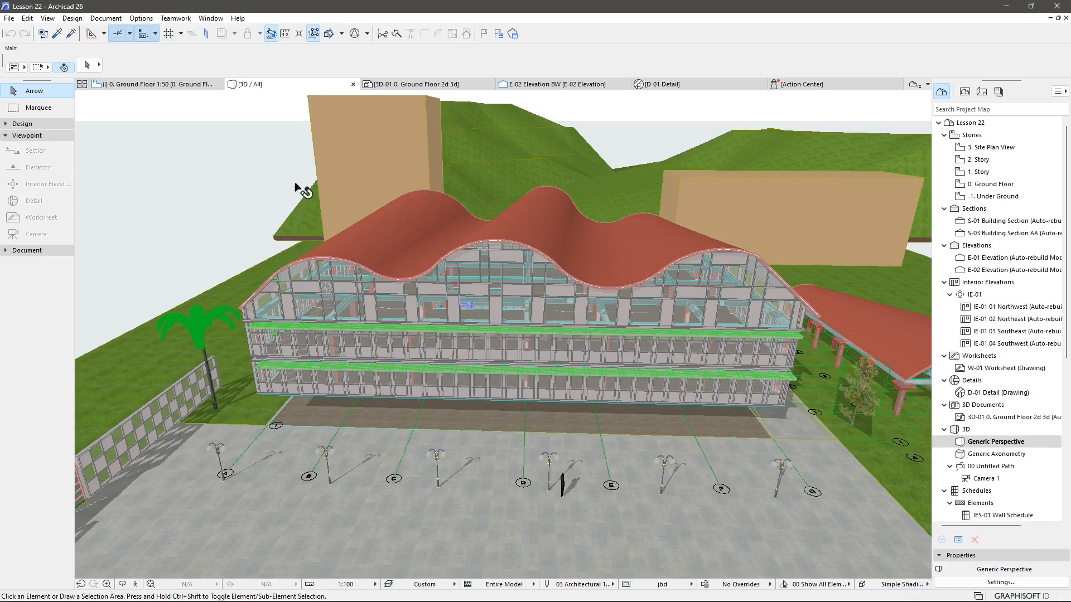
Turn on the 3D cutting planes and offset one through the building's front to expose its floors.
middle_click_drag(513, 407, 483, 370, "shift")
scroll(483, 375, "up", 3)
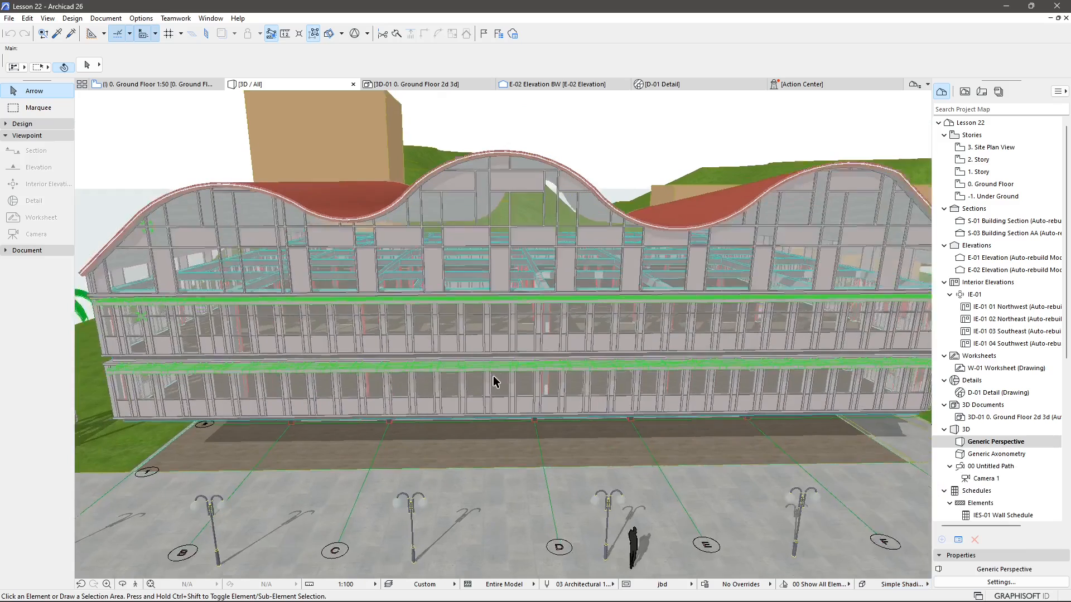
left_click(330, 34)
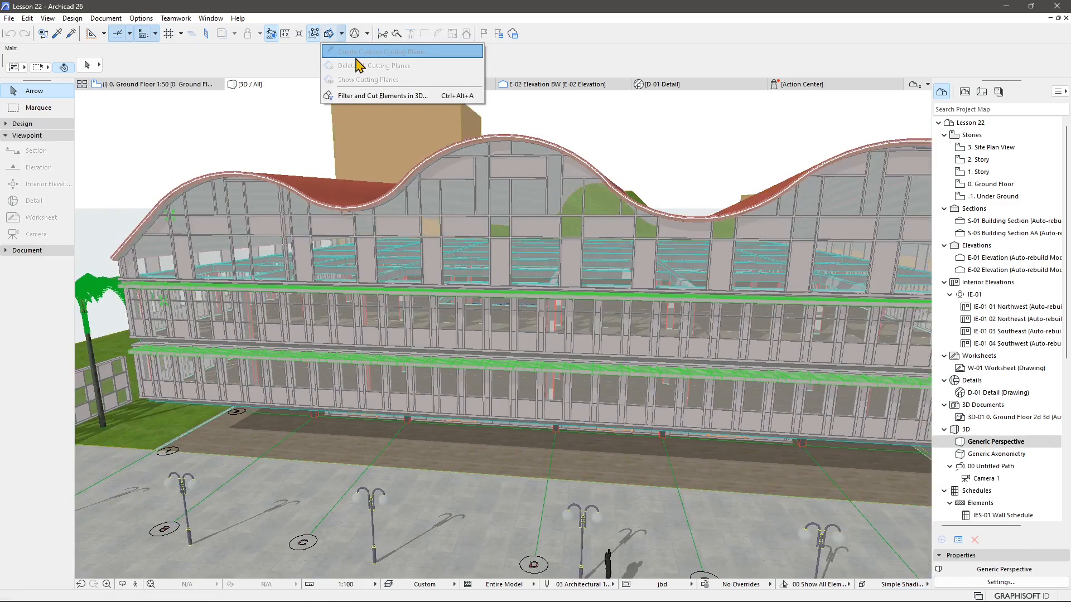
left_click(330, 37)
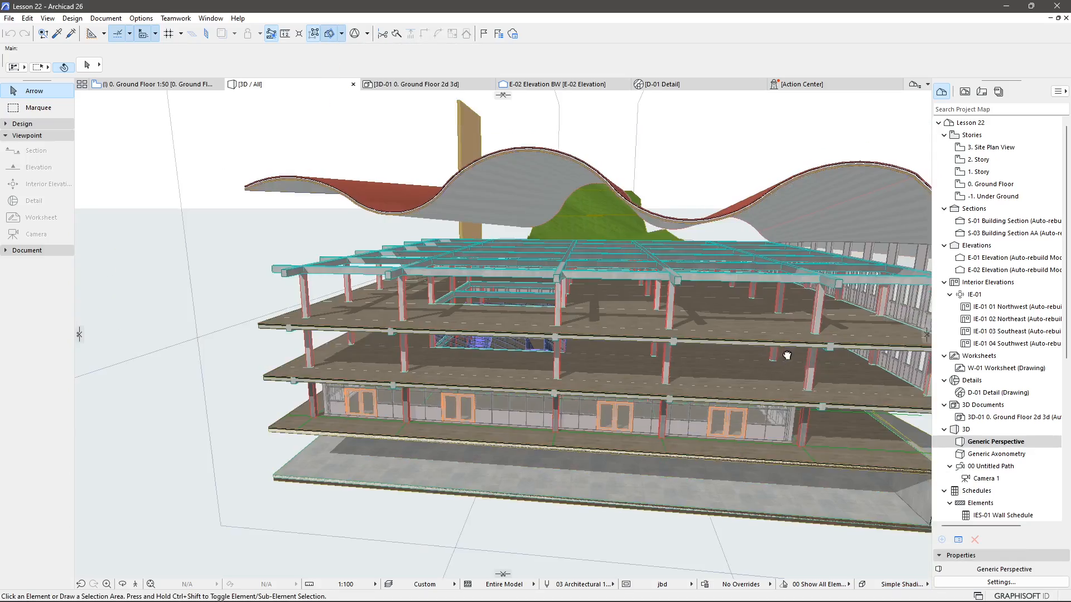
mouse_move(787, 355)
middle_mouse_down("shift")
mouse_move(642, 402)
mouse_move(466, 399)
middle_mouse_up("shift")
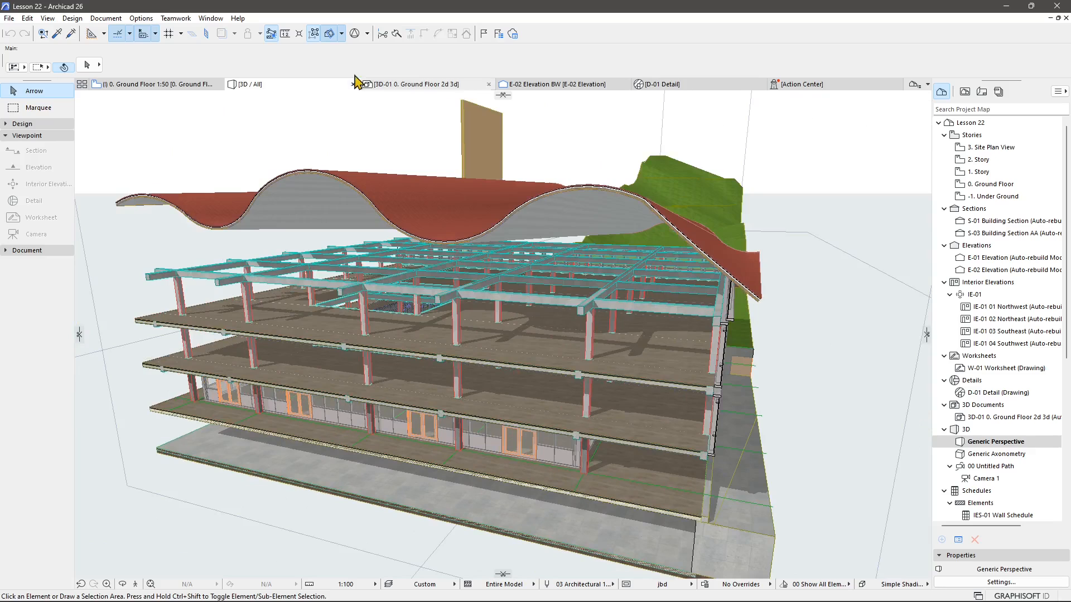
Delete all cutting planes from the 3D view.
left_click(343, 34)
left_click(342, 34)
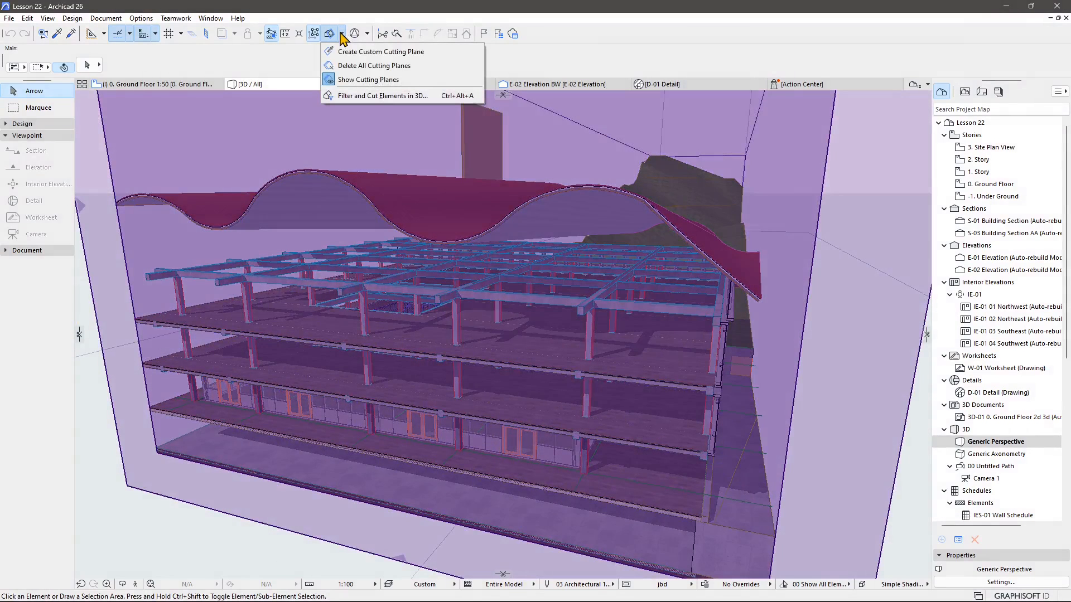
left_click(362, 68)
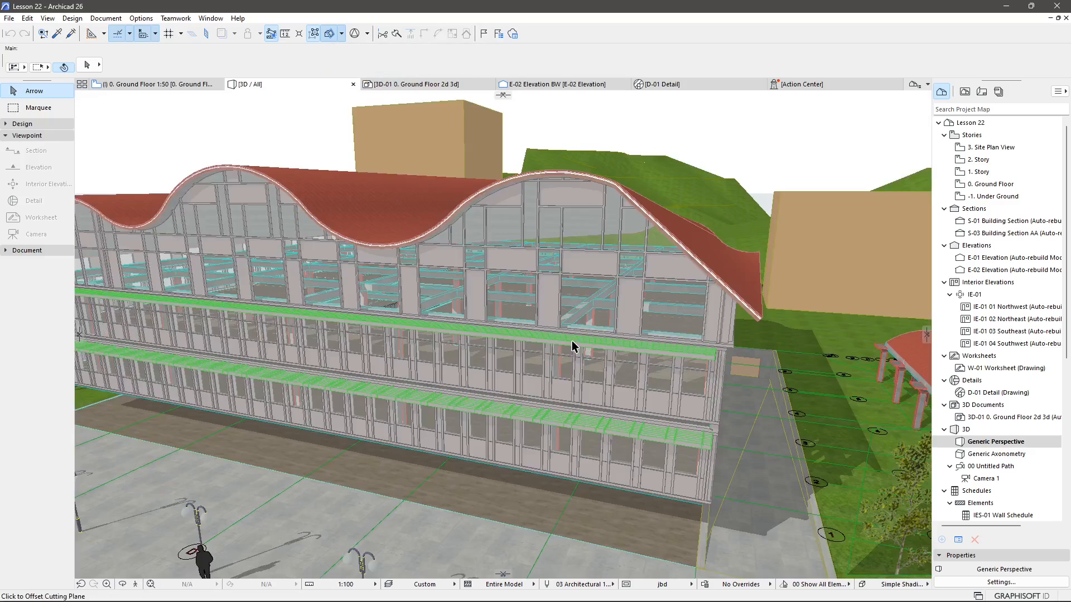
Orbit to a top view of the roof and start a custom cutting plane at a point beside the building.
scroll(572, 346, "down", 8)
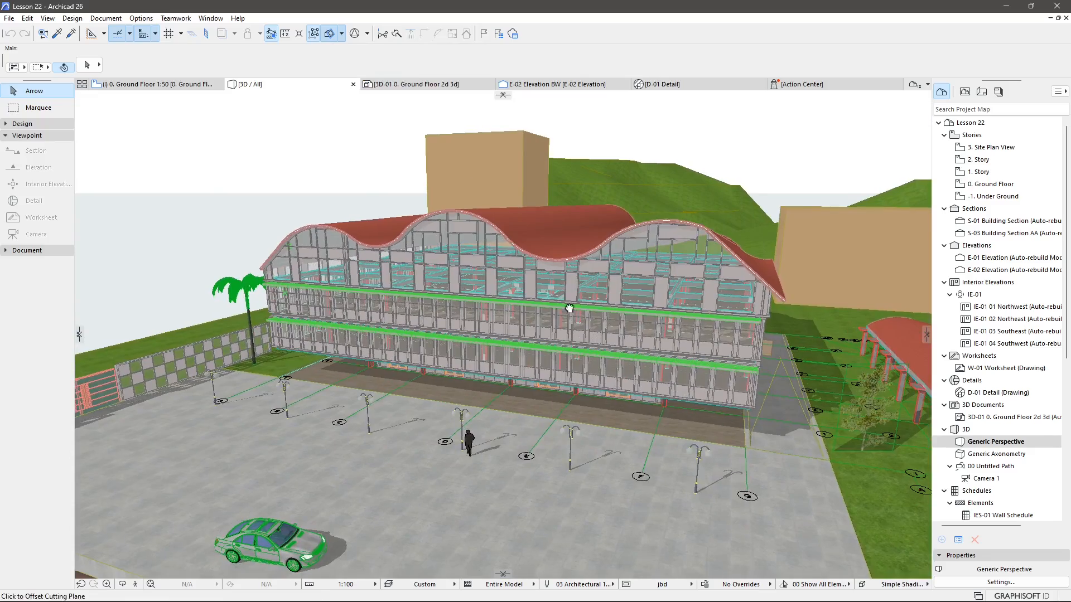
middle_click_drag(552, 217, 361, 159, "shift")
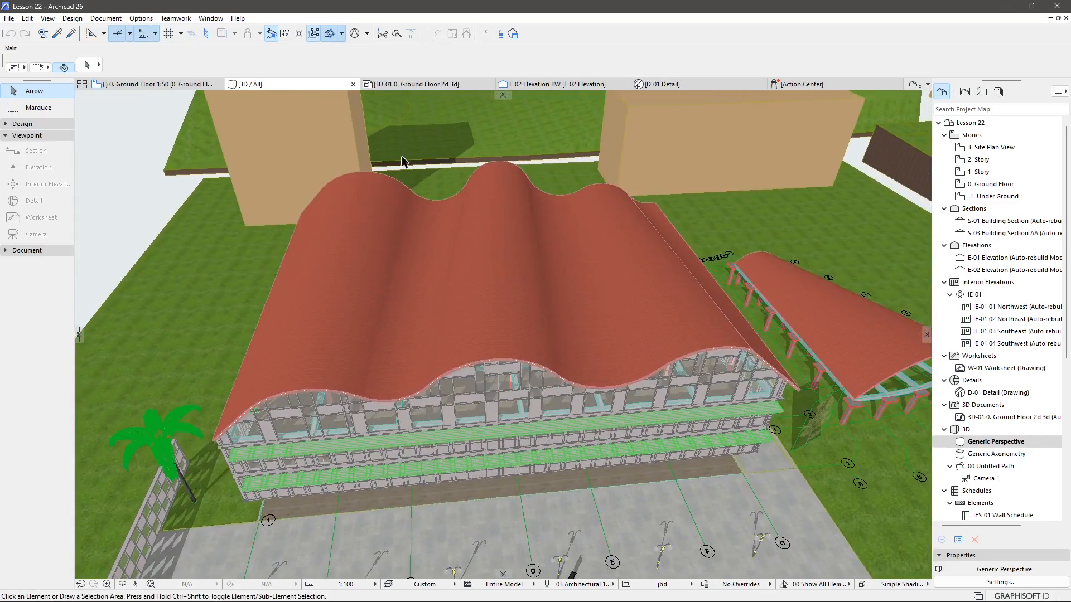
middle_click_drag(535, 189, 533, 266)
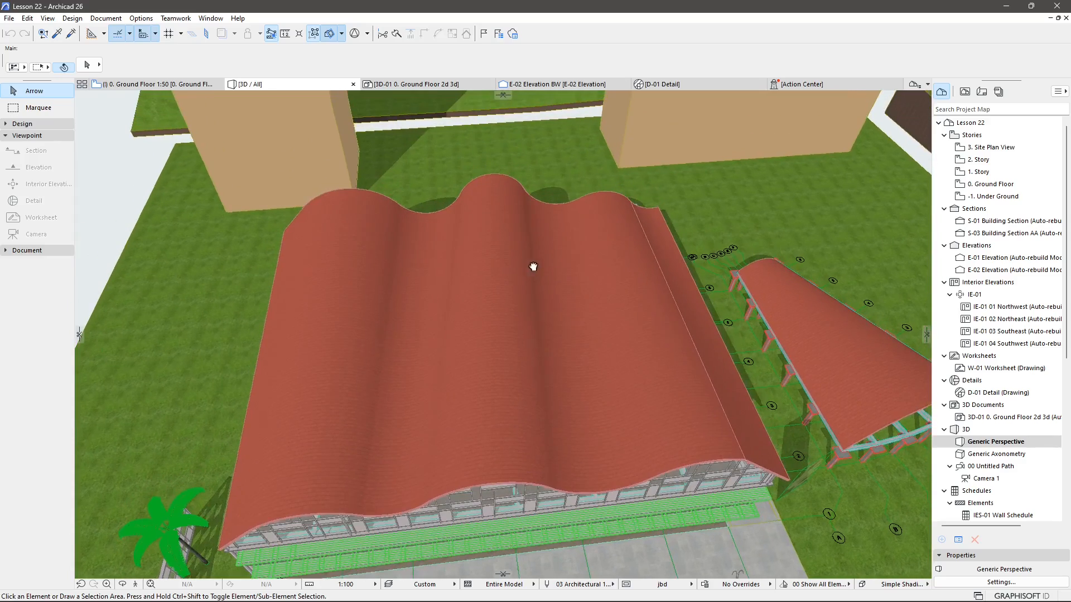
middle_click_drag(430, 229, 434, 338, "shift")
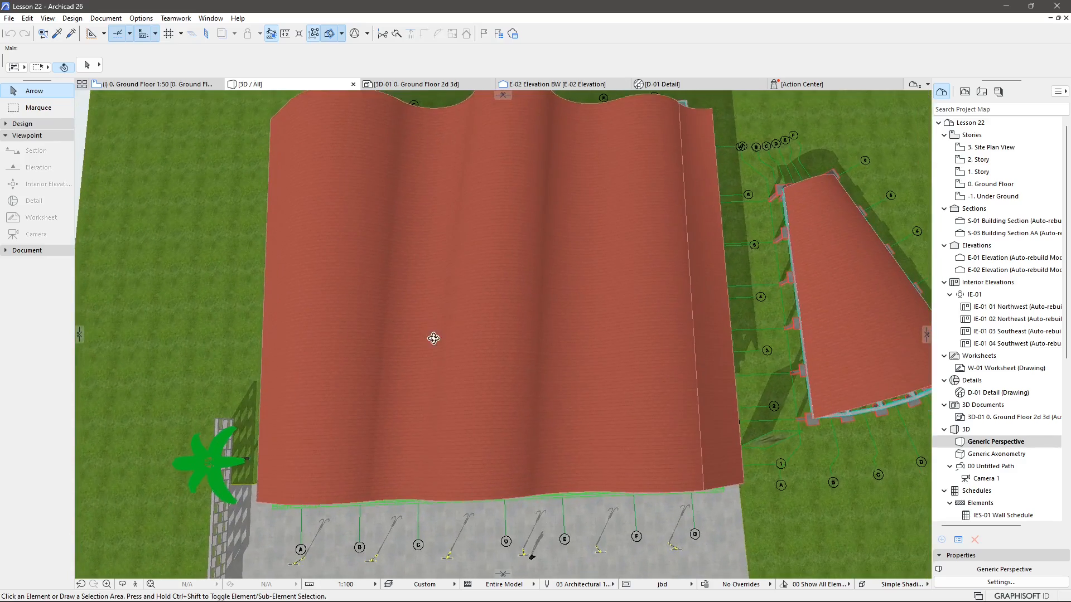
middle_click_drag(518, 299, 513, 339)
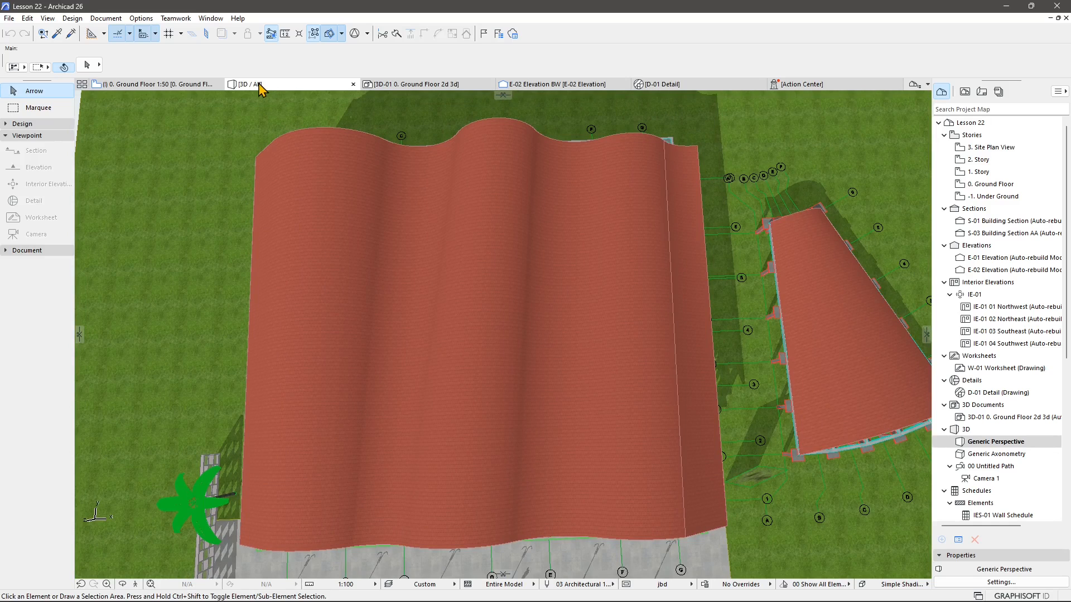
left_click(341, 34)
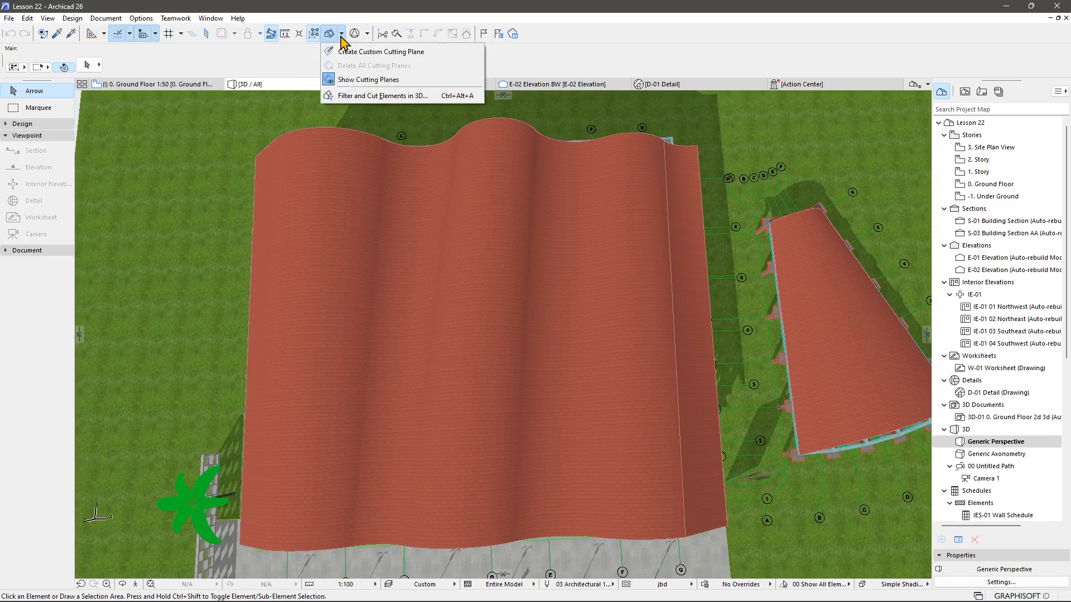
left_click(352, 52)
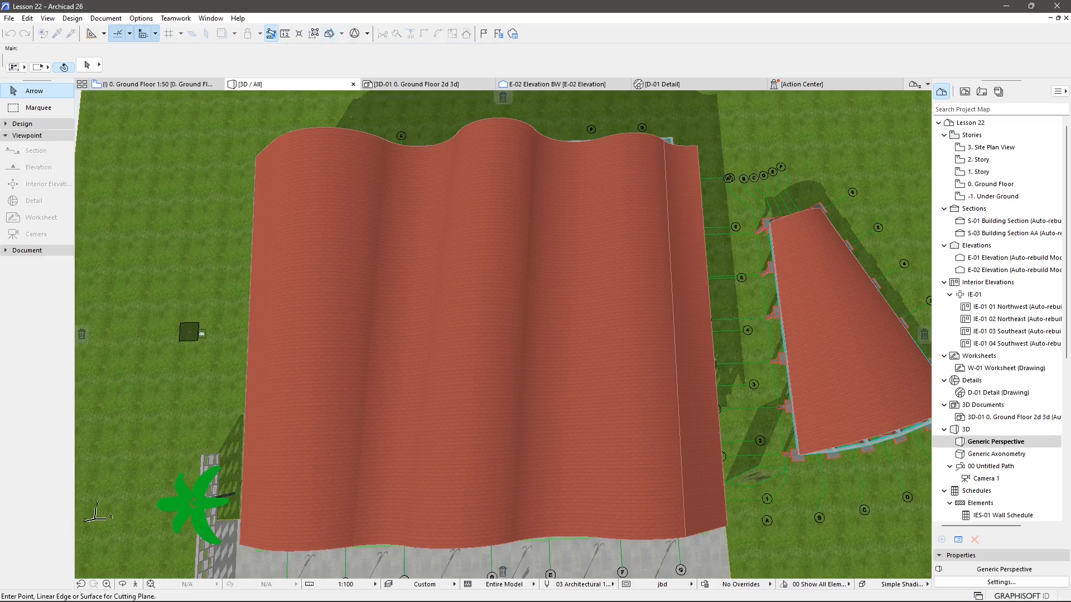
left_click(203, 335)
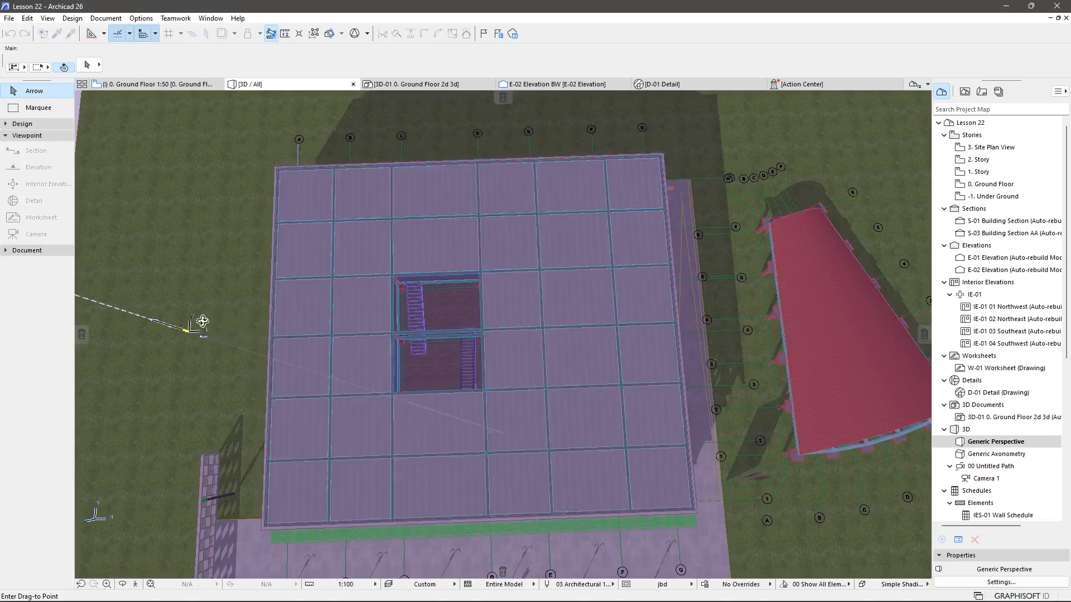
Drag the custom cutting plane about 239 down through the building to remove the roof, then finalize it.
middle_click_drag(203, 321, 299, 184, "shift")
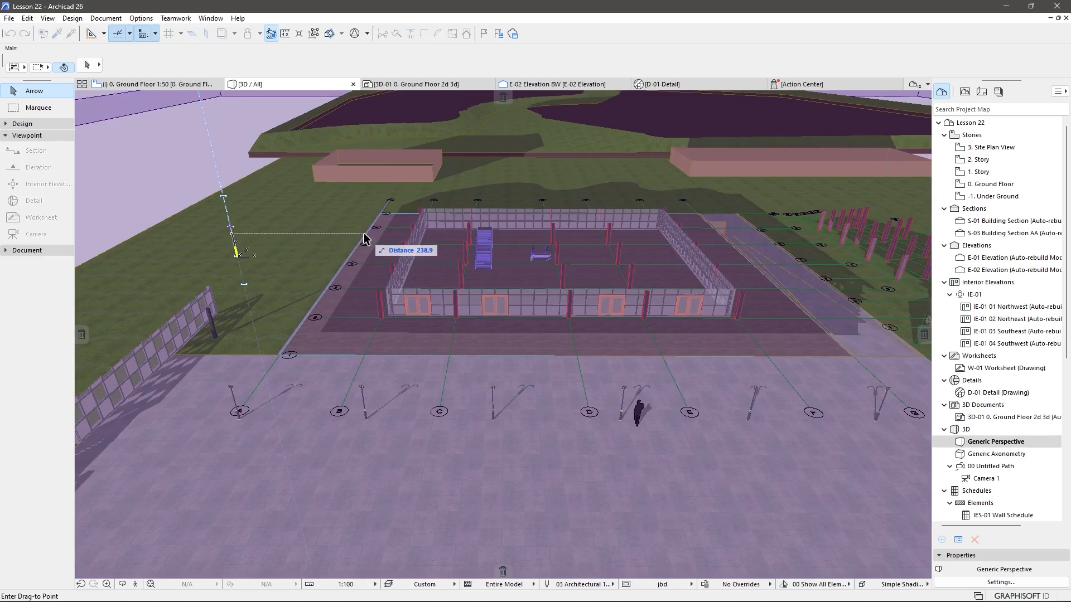
left_click(364, 234)
middle_click_drag(603, 240, 601, 457, "shift")
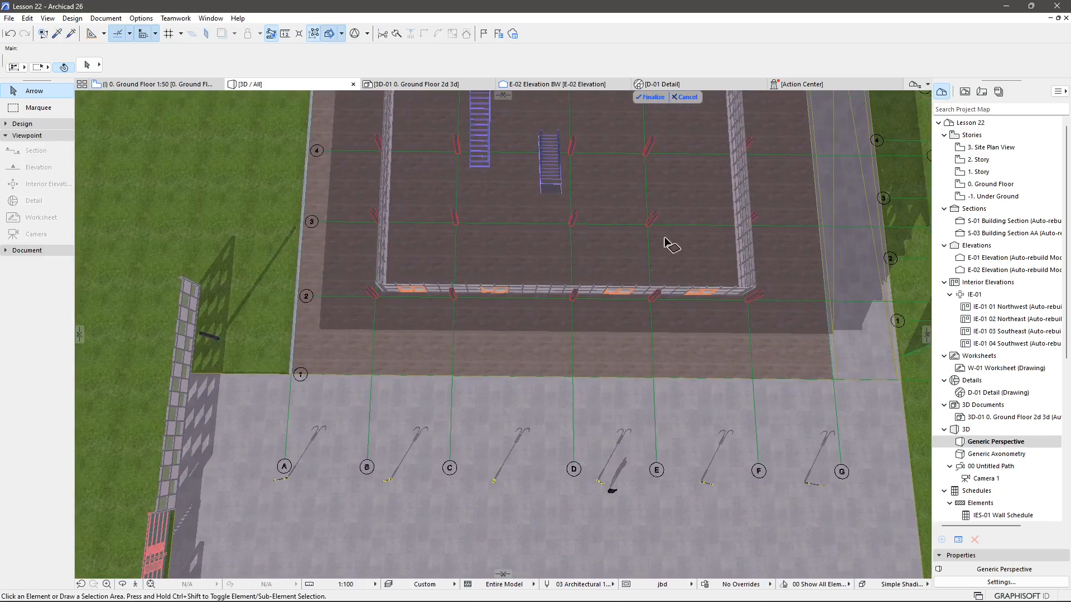
left_click(651, 98)
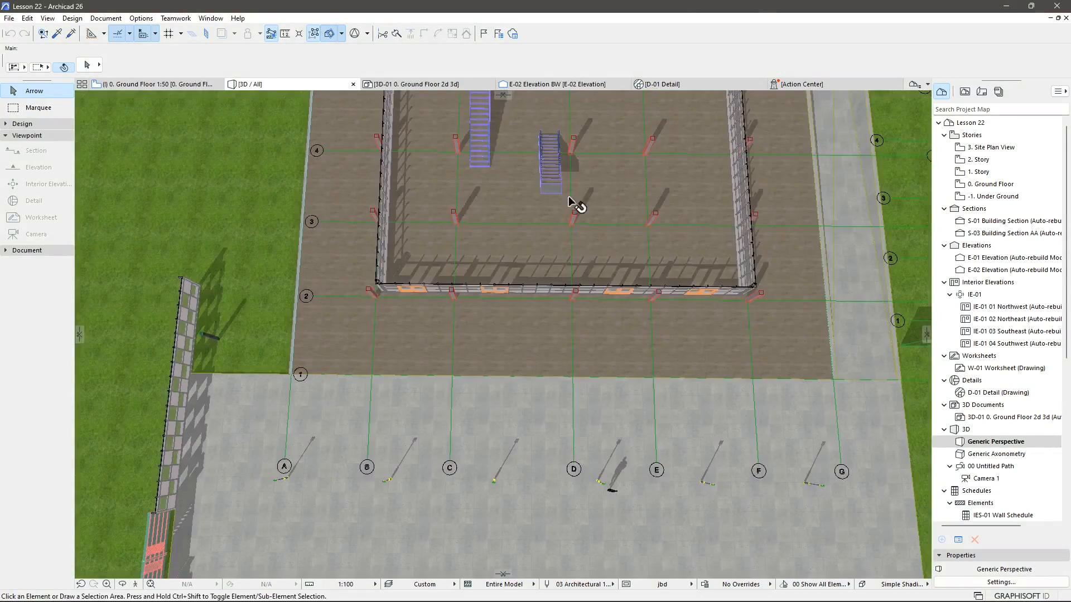
Orbit to a top view of the building and switch the 3D style to White Model with Shadows.
middle_click_drag(574, 201, 530, 451, "shift")
mouse_move(466, 385)
middle_mouse_down("shift")
mouse_move(478, 390)
mouse_move(468, 394)
middle_mouse_up("shift")
mouse_move(537, 371)
middle_mouse_down()
mouse_move(490, 353)
mouse_move(495, 369)
mouse_move(476, 366)
middle_mouse_up()
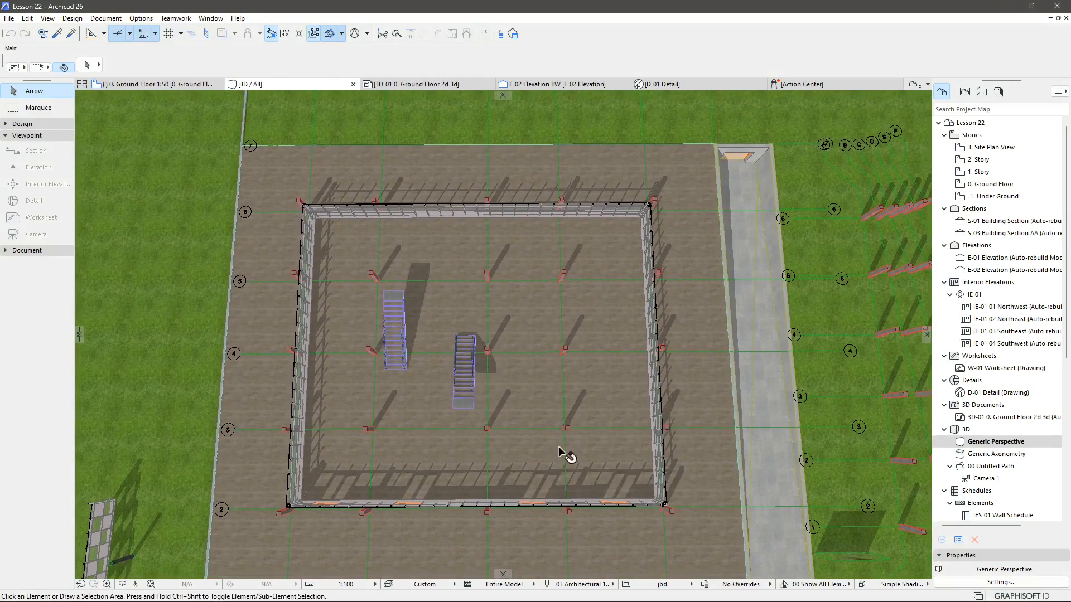
left_click(900, 585)
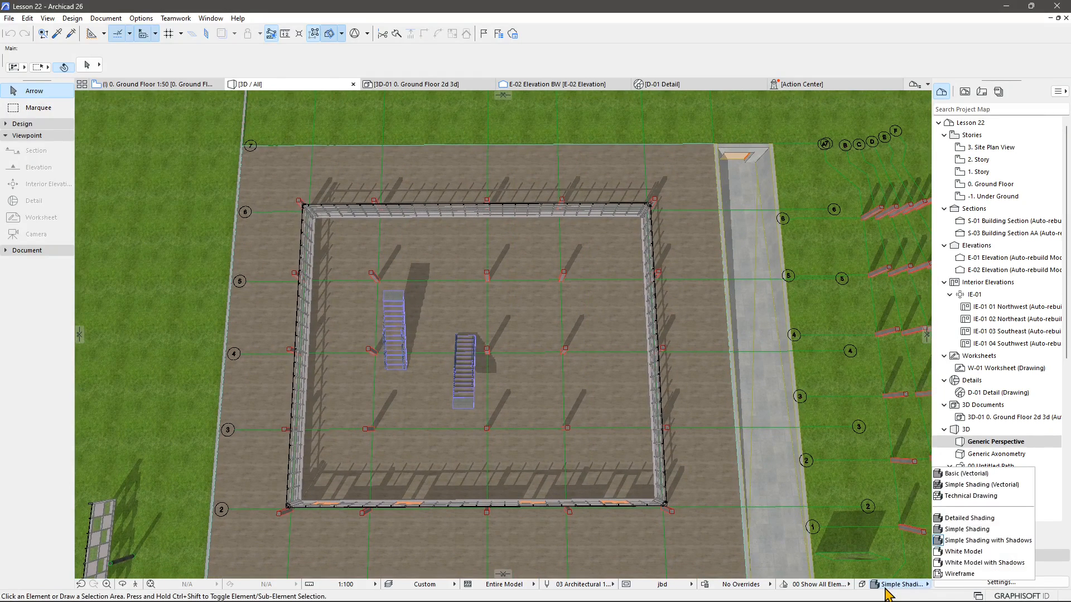
left_click(957, 557)
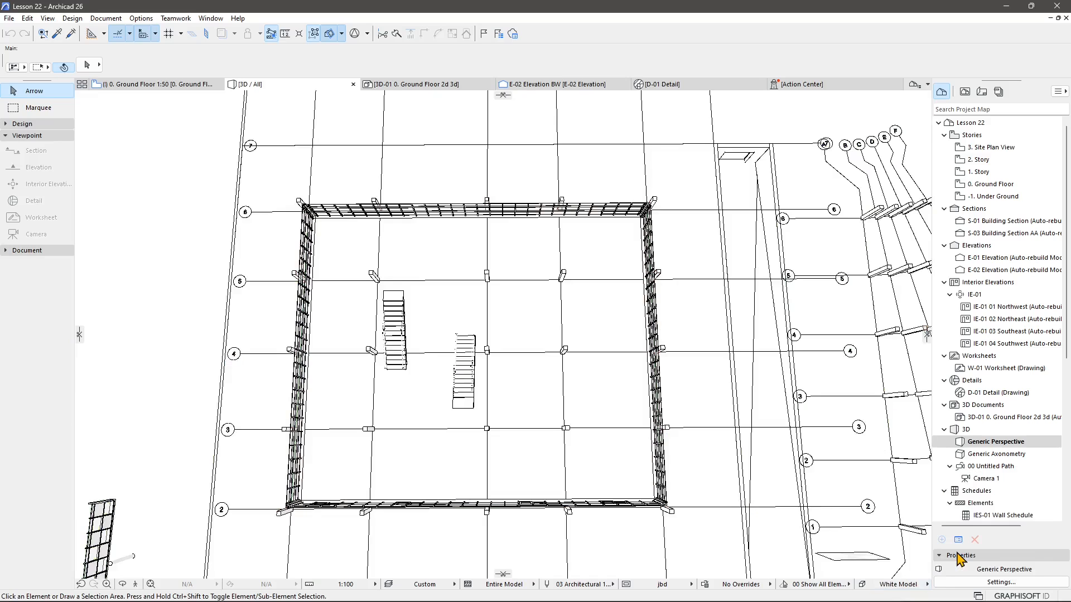
left_click(906, 584)
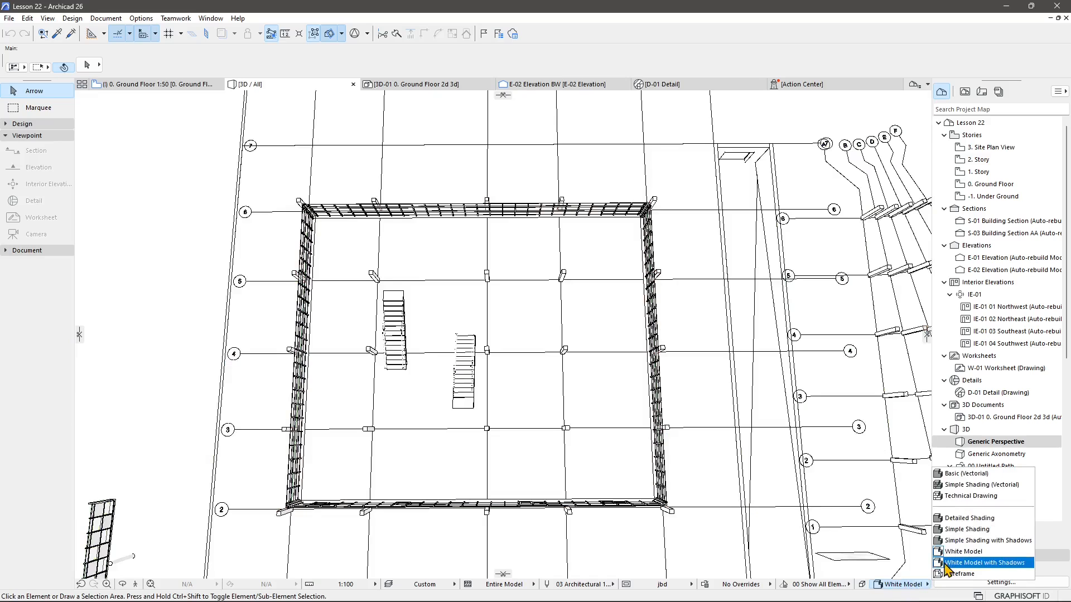
left_click(947, 563)
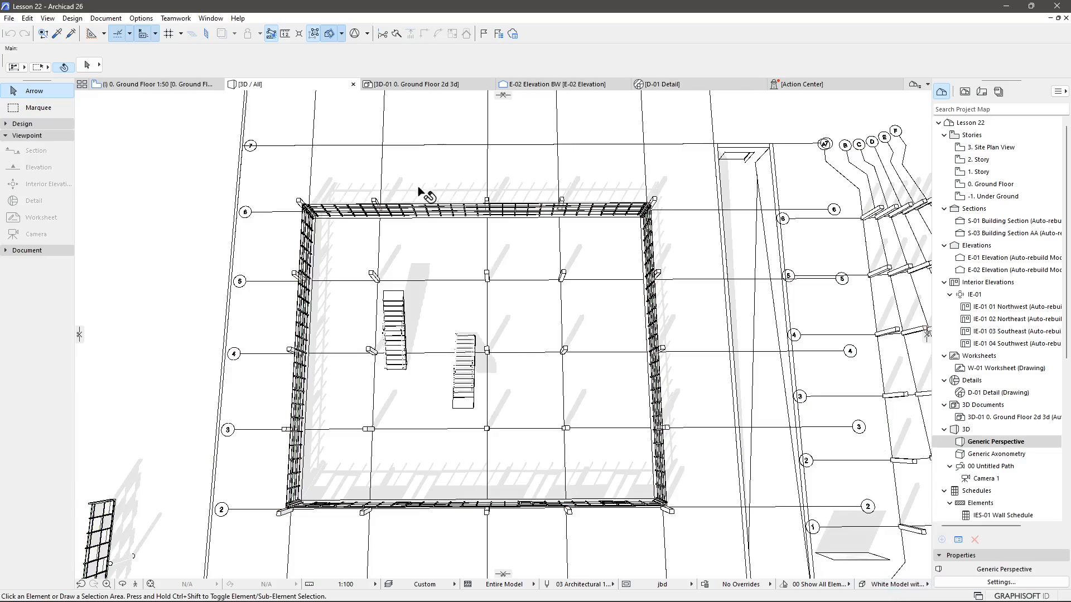
Open the 3D projection settings and drag the sun position in the preview to about 224° azimuth.
middle_click_drag(550, 307, 576, 331, "shift")
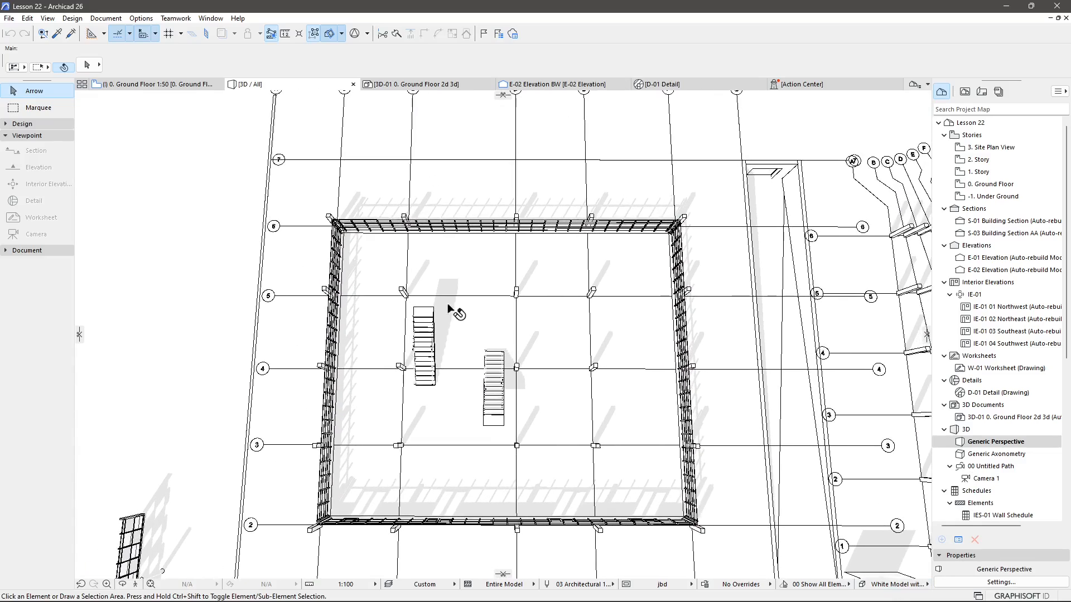
middle_click_drag(463, 314, 483, 335, "shift")
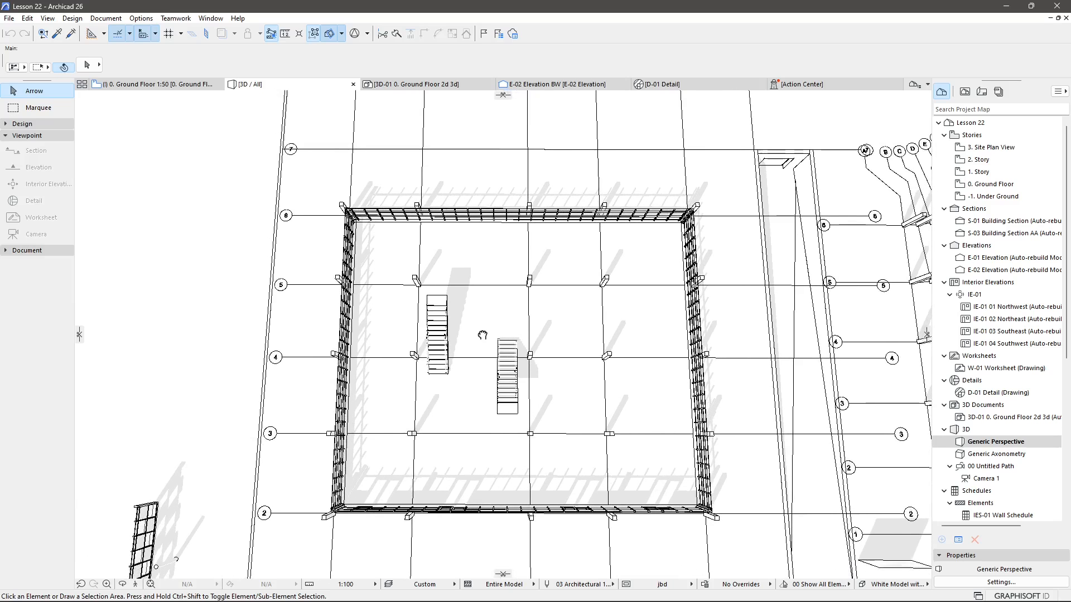
right_click(296, 89)
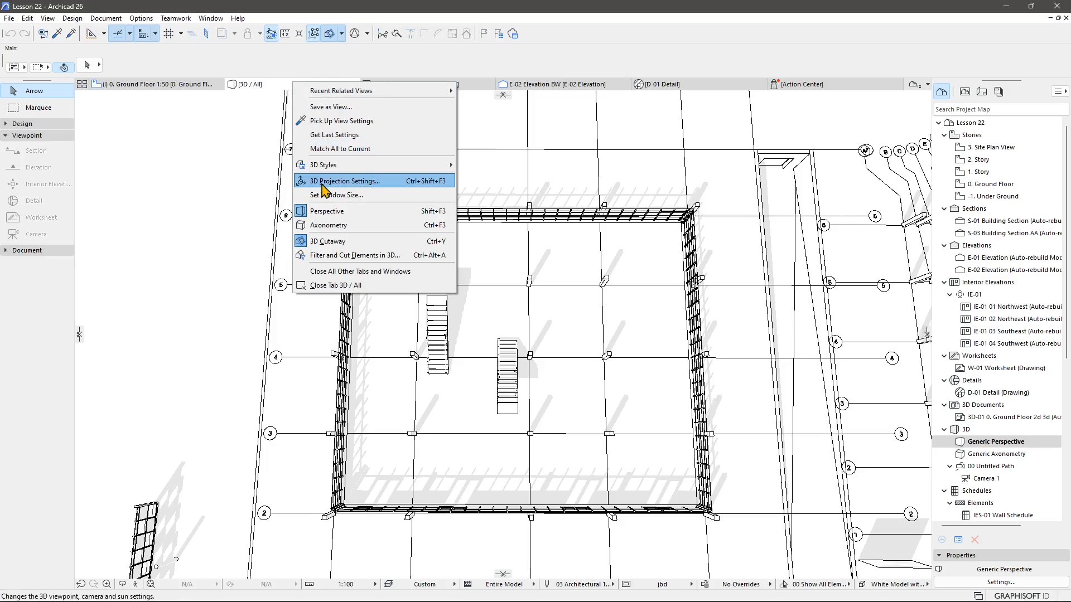
left_click(336, 184)
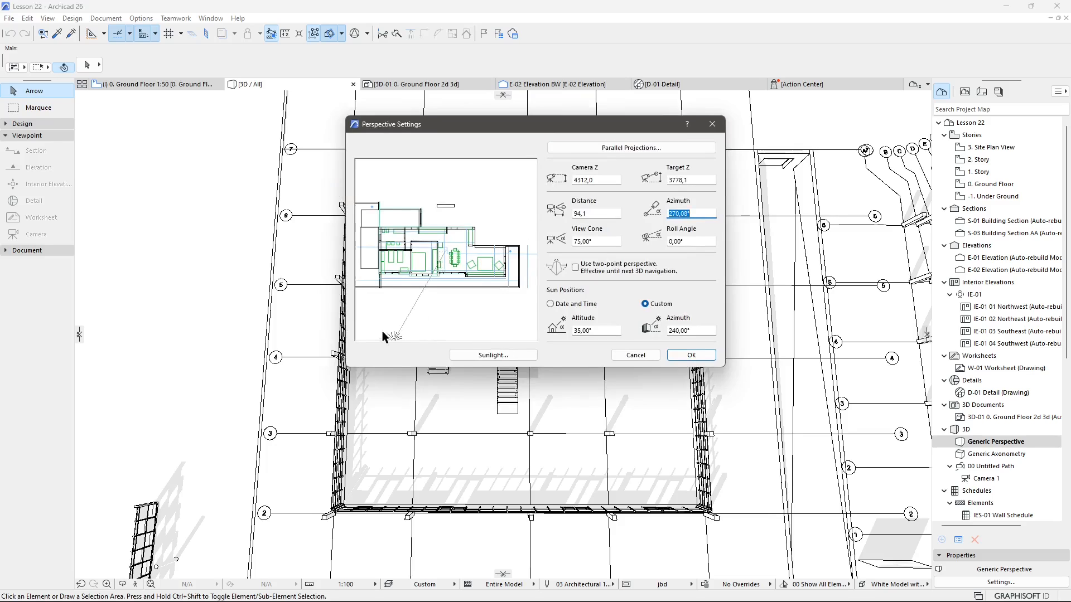
left_click_drag(394, 337, 479, 298)
left_click_drag(406, 307, 417, 277)
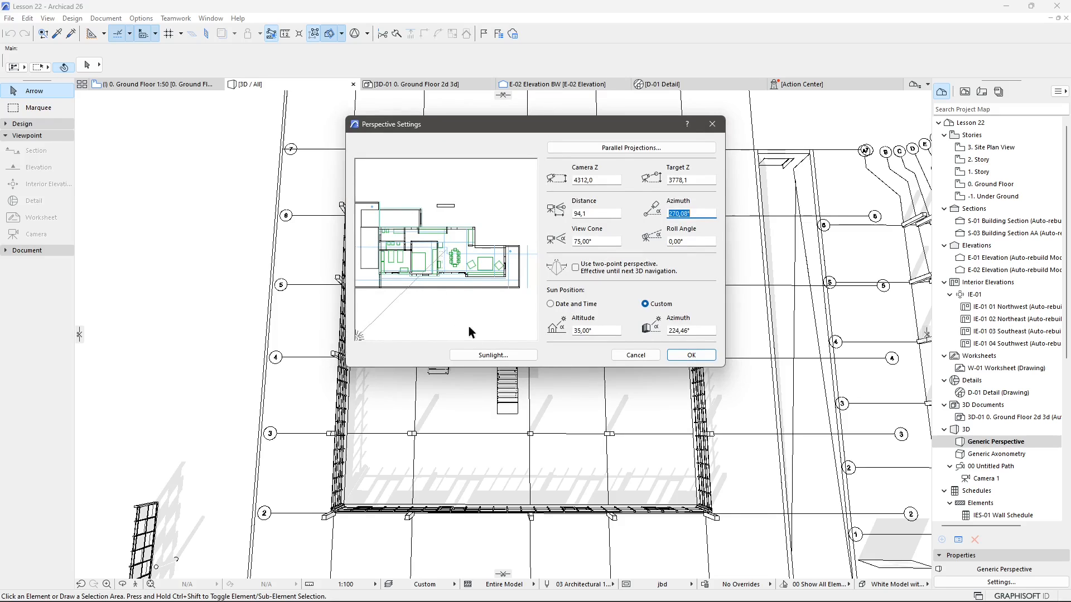
Open the Sunlight settings and close them without changing the values.
left_click(474, 355)
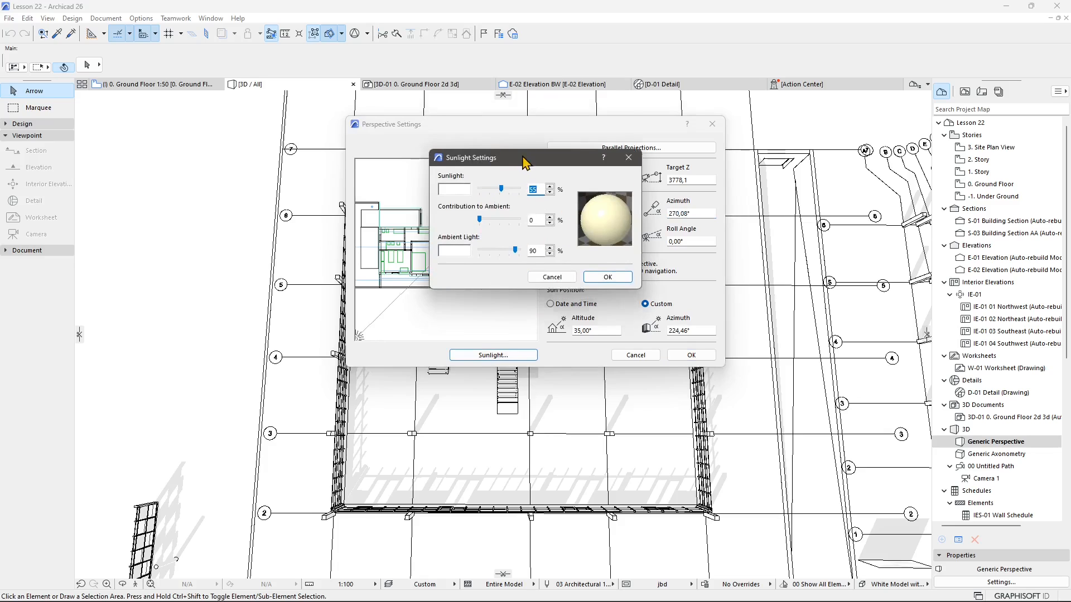
left_click_drag(518, 184, 512, 294)
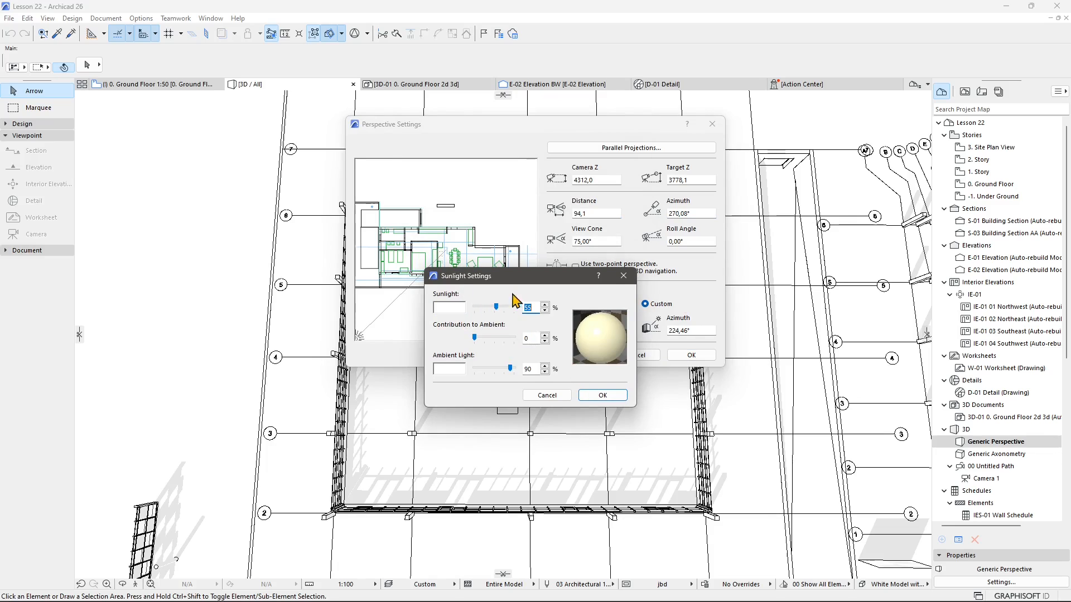
left_click_drag(507, 283, 526, 300)
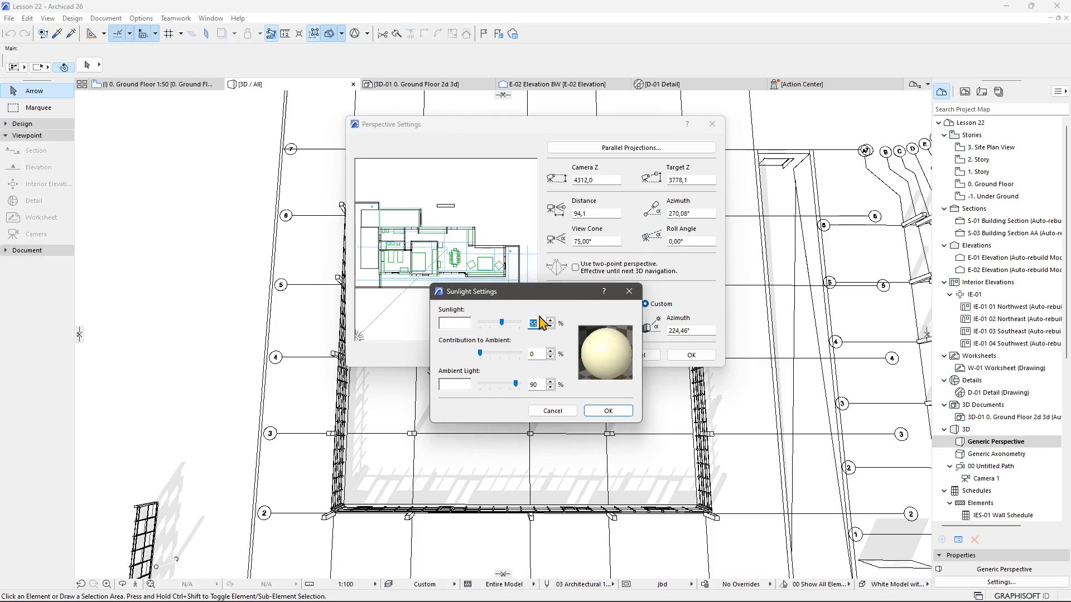
left_click(608, 411)
Set Camera Z to 10000 and Target Z to 0 in the perspective settings.
left_click_drag(359, 337, 377, 337)
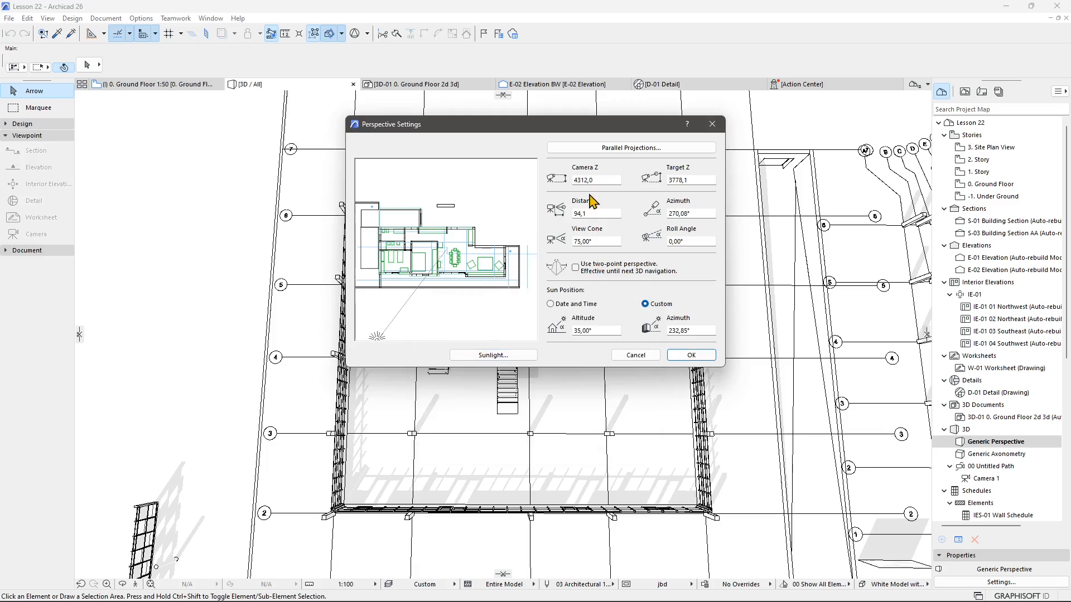
left_click(610, 182)
type("10000")
left_click_drag(691, 181, 645, 175)
type("0")
Set the camera distance to 1000 and the azimuth to 270°.
double_click(591, 212)
type("1")
left_click(694, 214)
double_click(692, 214)
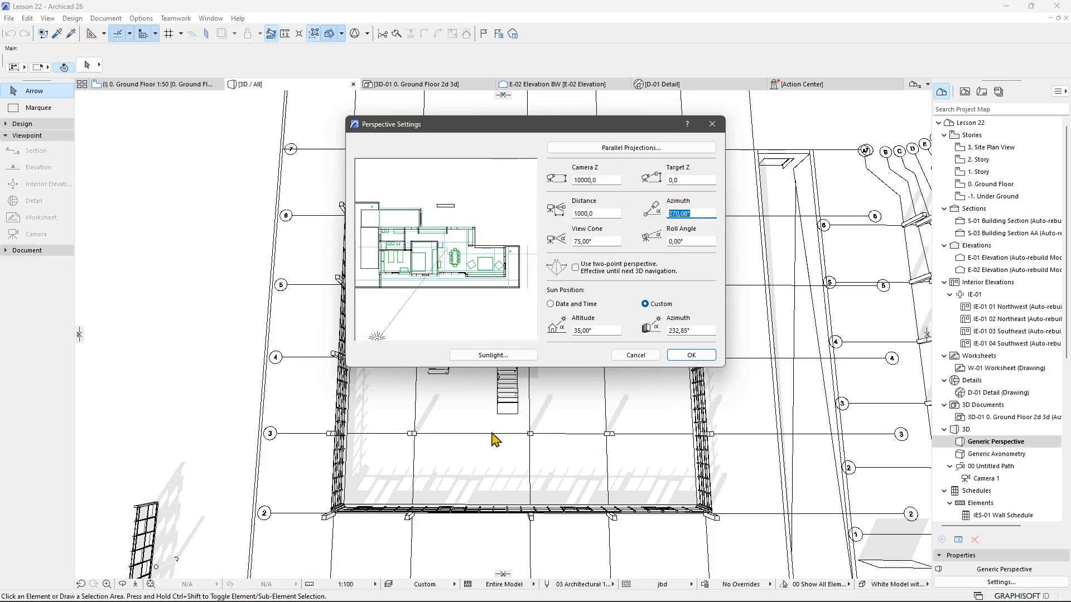
left_click_drag(698, 215, 618, 216)
type("270")
left_click(682, 240)
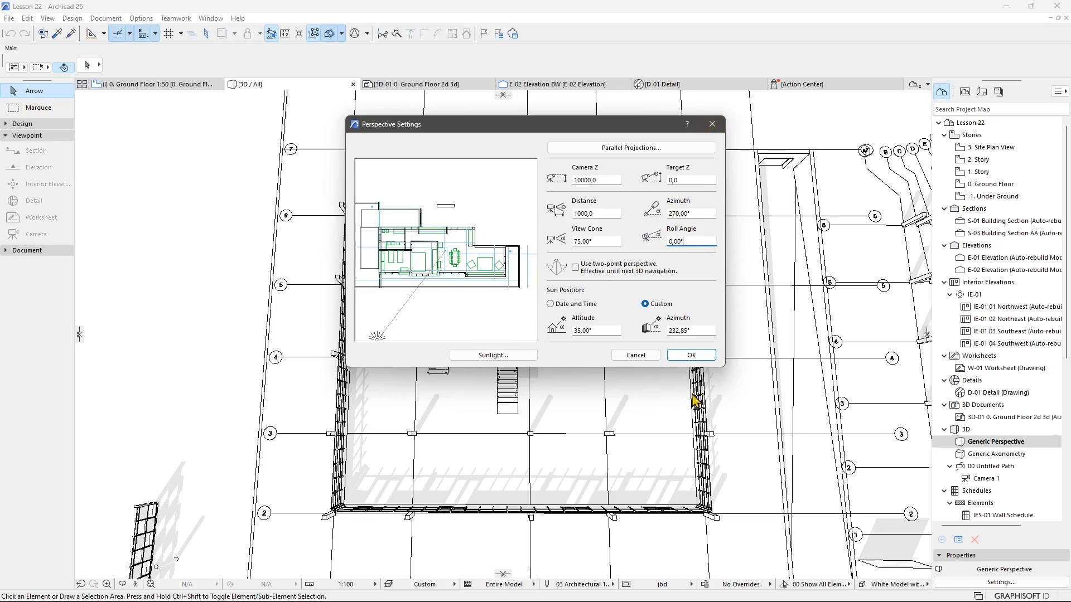
Set the view cone to 50°.
left_click(601, 239)
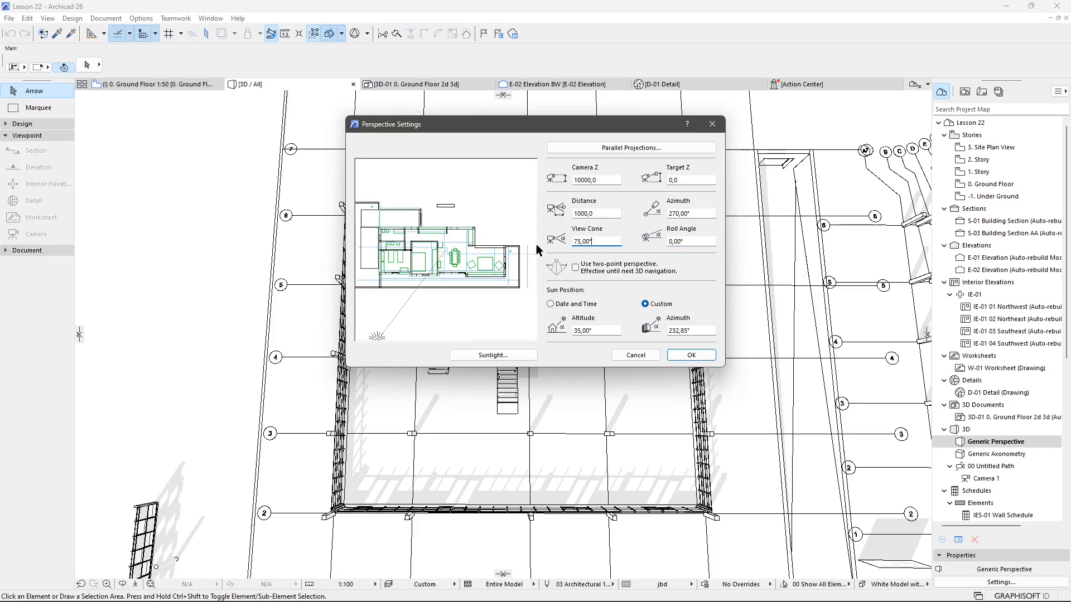
double_click(599, 240)
type("100,00")
left_click_drag(606, 242, 550, 244)
type("50")
left_click(683, 241)
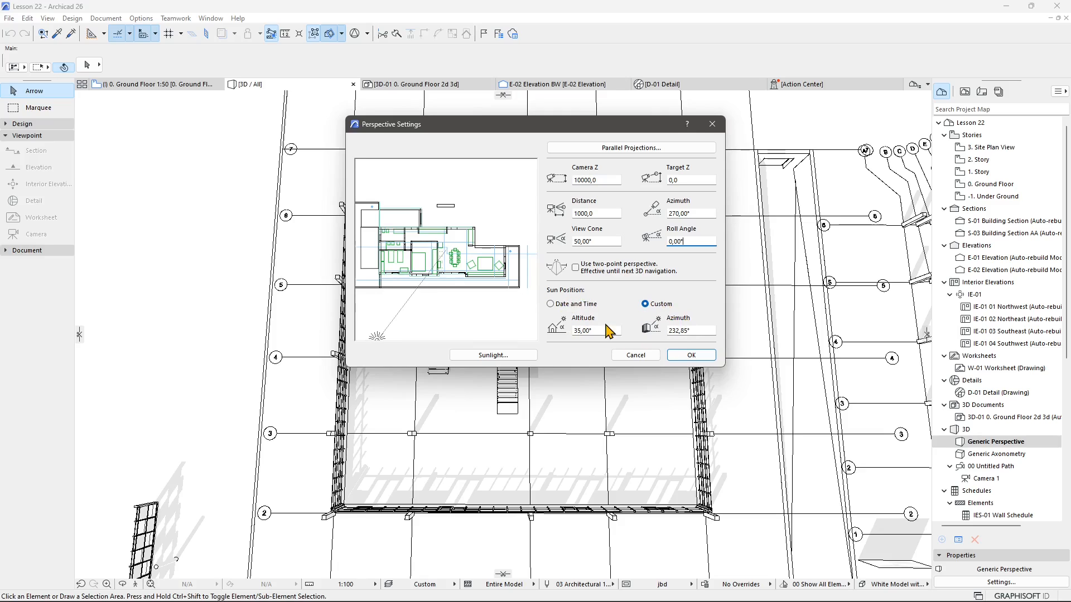
Switch the sun position to Date and Time and back to Custom, then drag the sun to about 238° azimuth.
left_click(565, 304)
left_click(652, 305)
left_click_drag(514, 336, 409, 327)
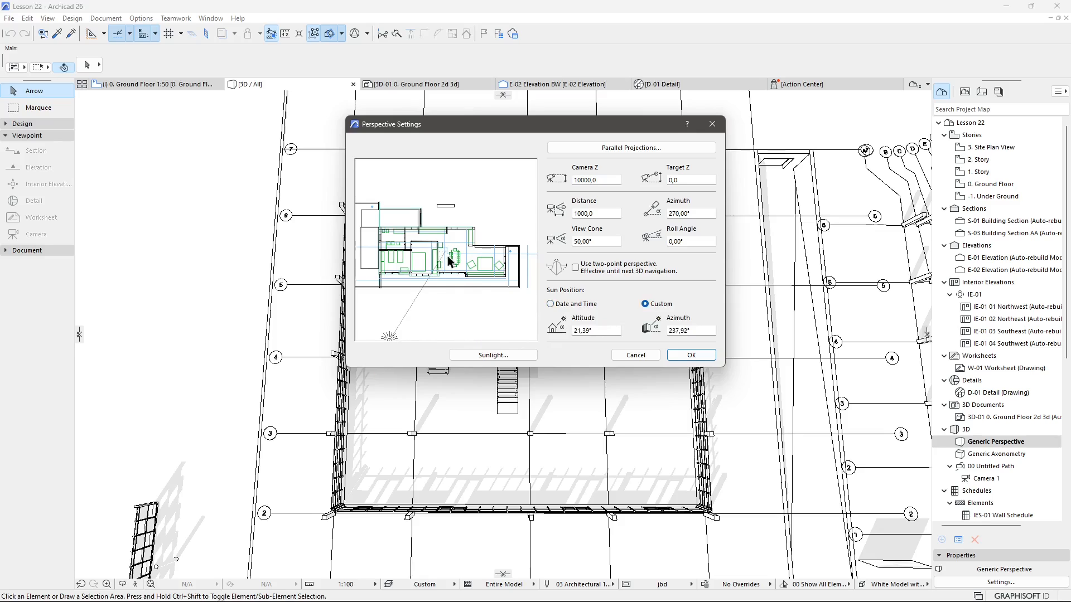
Set the sun altitude to 50° and apply the perspective settings.
double_click(607, 329)
type("90")
key("Tab")
left_click_drag(591, 330, 533, 324)
type("50")
left_click(673, 332)
left_click(687, 354)
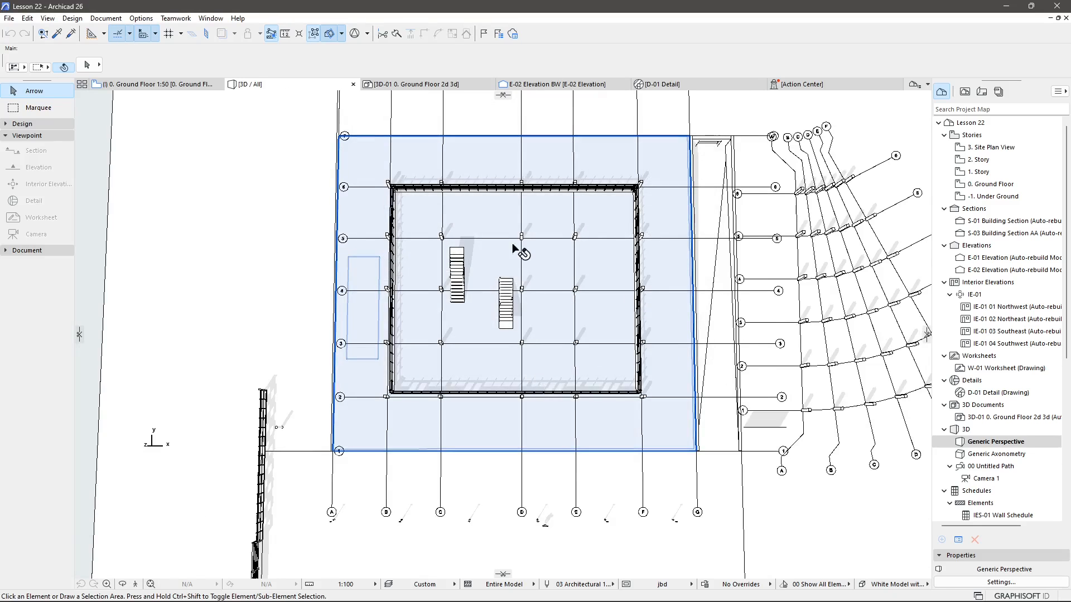
Zoom in on the building and start saving the view with the custom name Plan View 3D Perspective.
scroll(478, 229, "up", 2)
scroll(478, 229, "up", 4)
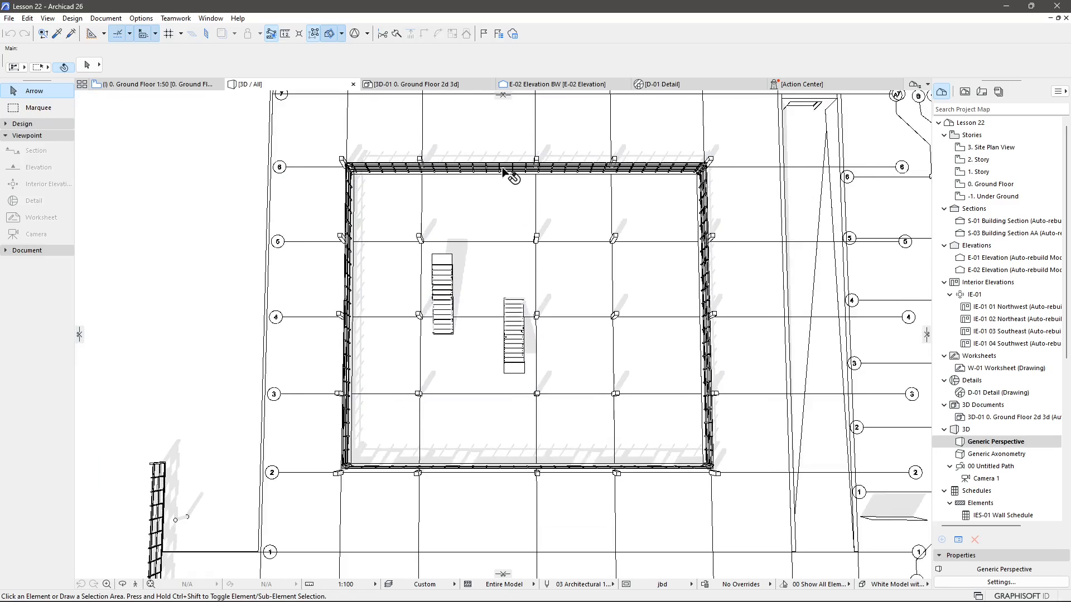
scroll(489, 379, "up", 3)
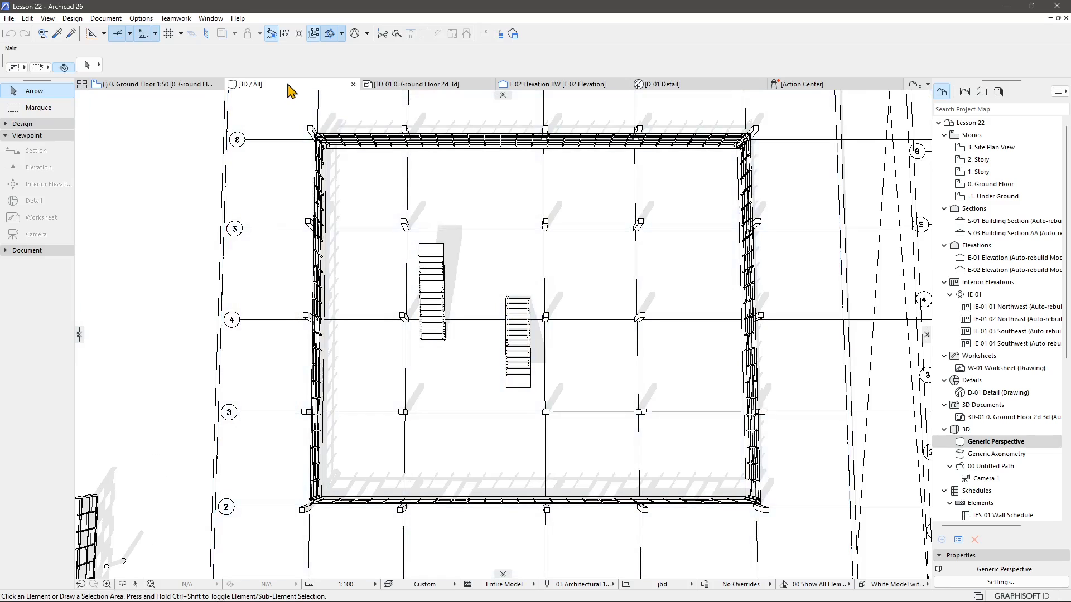
right_click(286, 88)
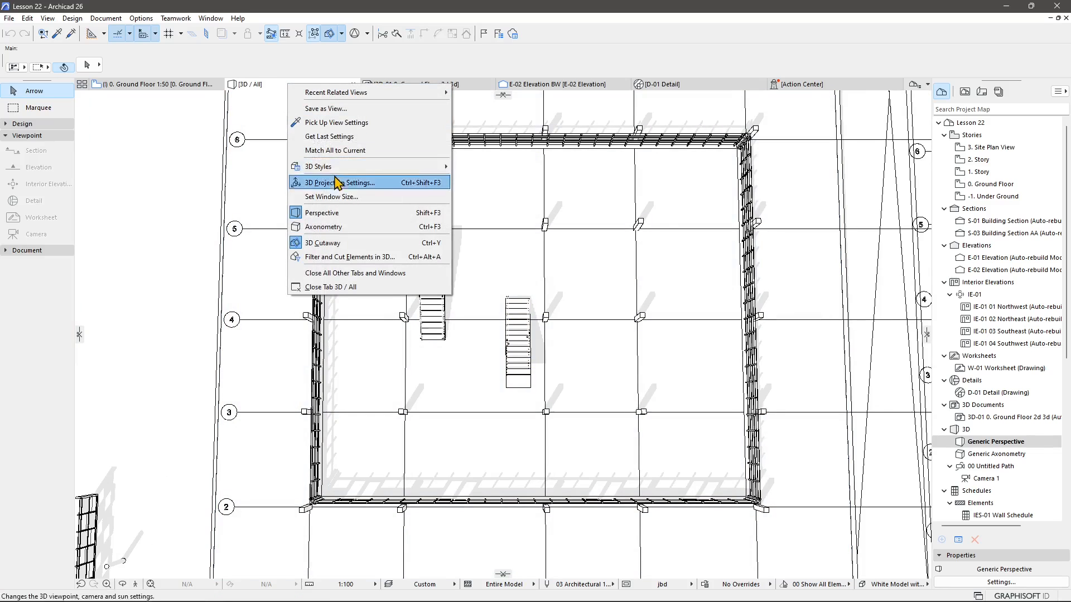
left_click(341, 109)
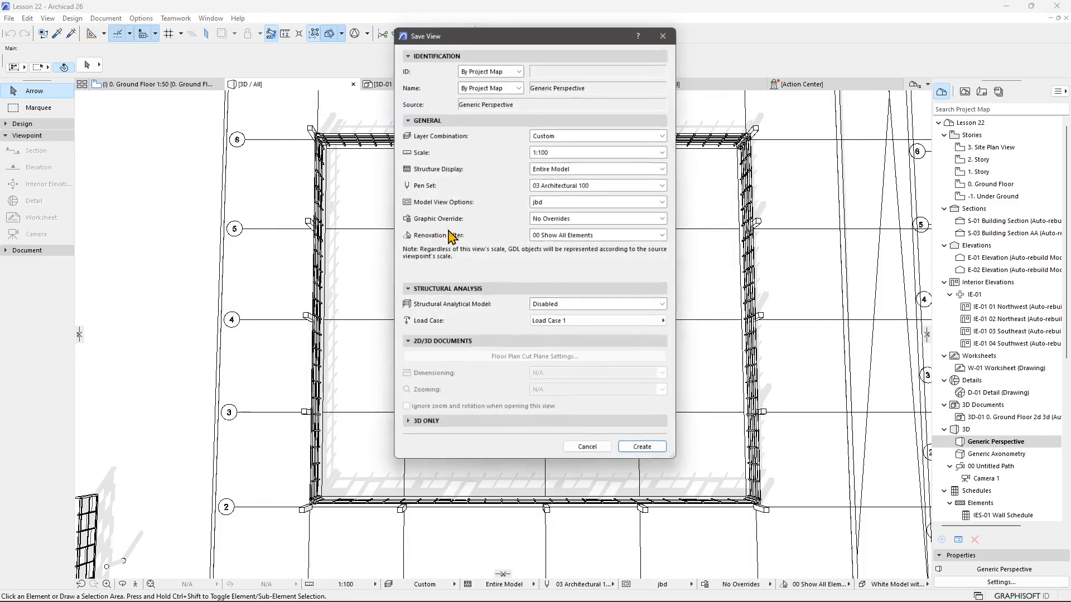
left_click(499, 87)
left_click(492, 109)
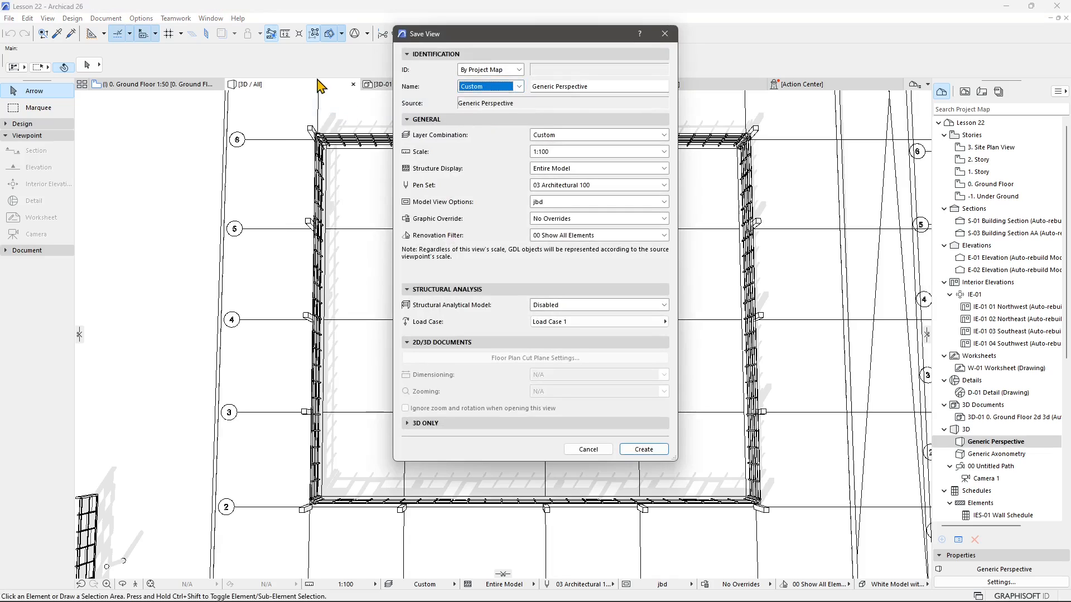
left_click(590, 87)
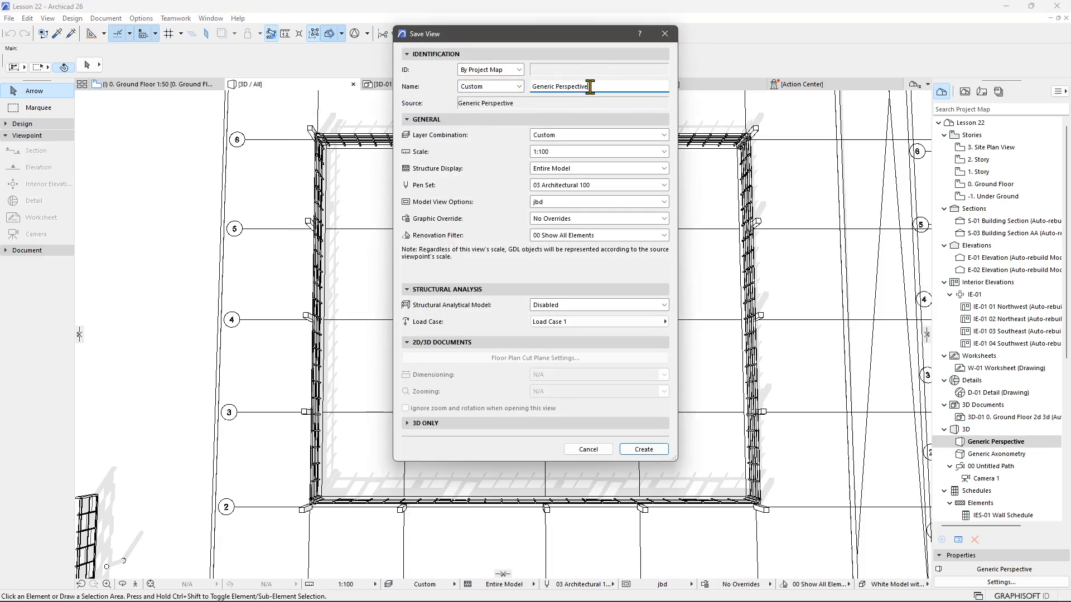
double_click(543, 87)
type("Plan View 2")
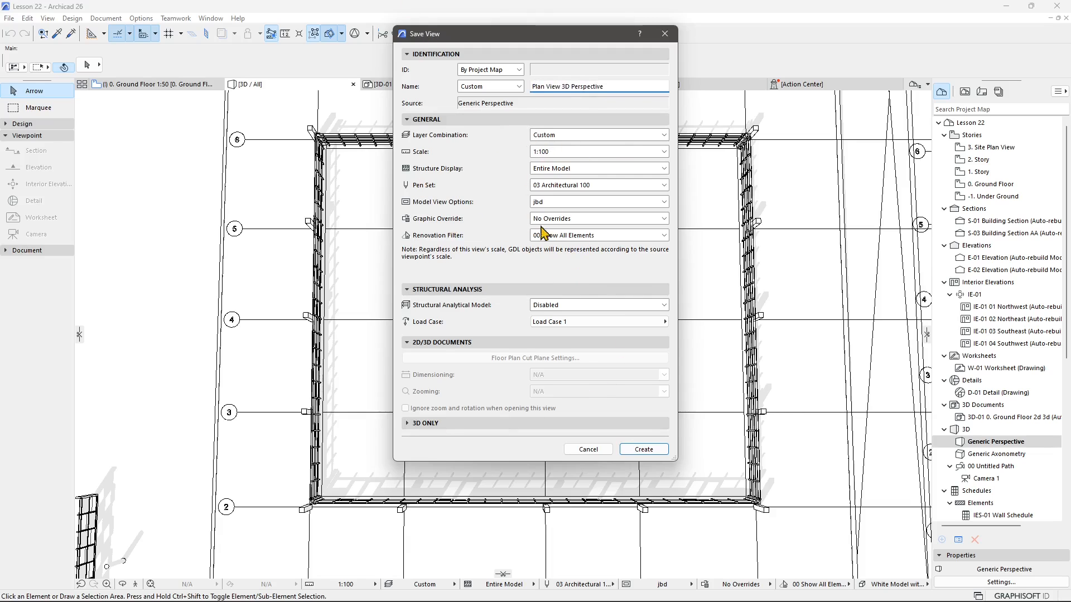
Open the view's Filter and Cut Elements in 3D settings and limit the shown stories to 0. Ground Floor through 2. Story.
left_click(453, 424)
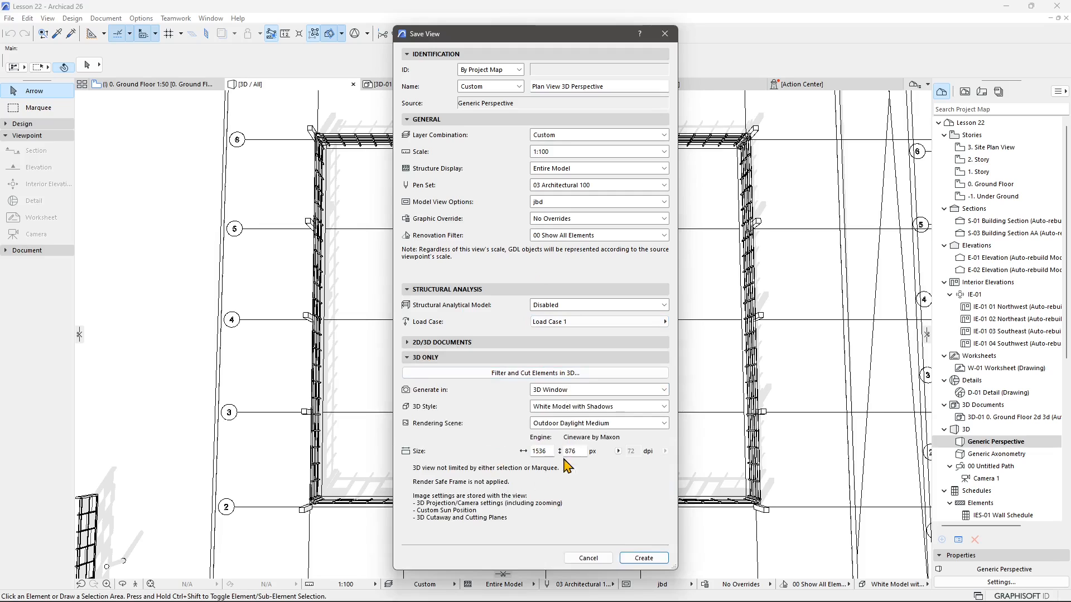
left_click(540, 376)
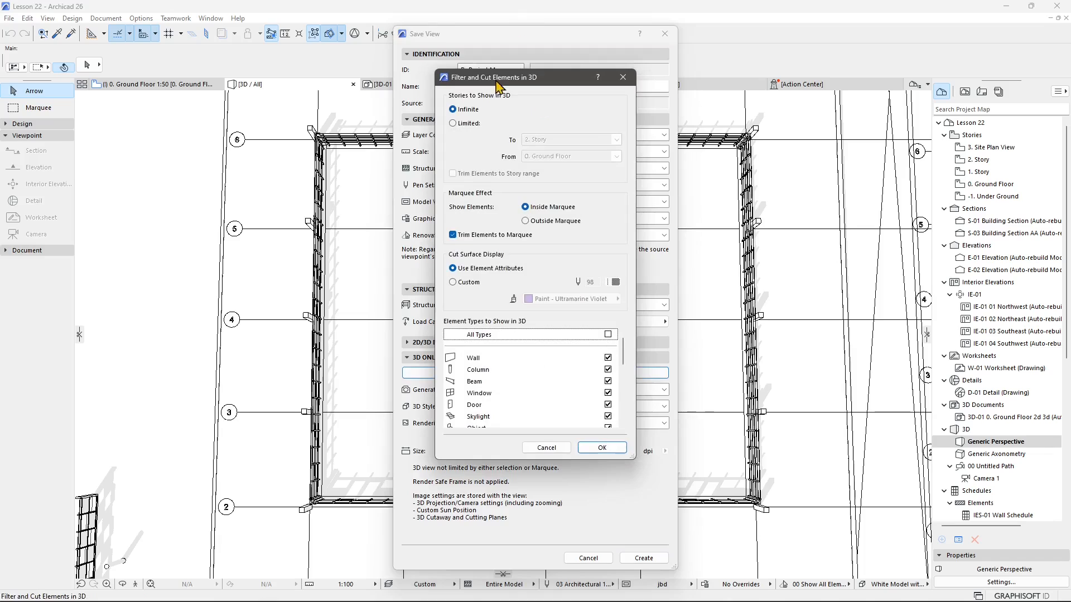
left_click(453, 124)
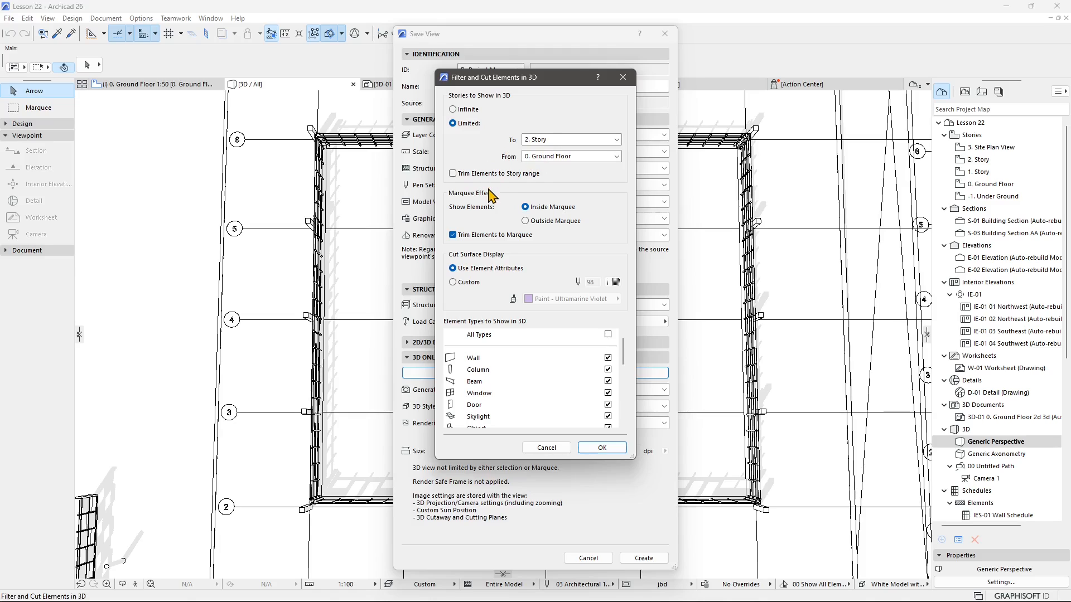
Set the cut surface display to Custom using Paint - Cadmium Orange.
left_click(473, 283)
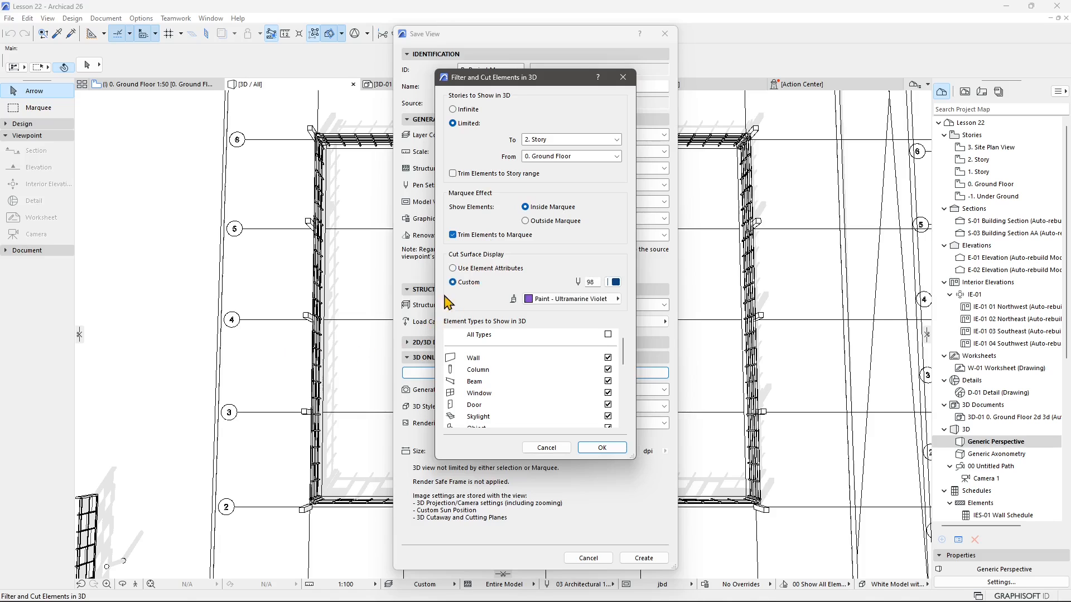
left_click(561, 299)
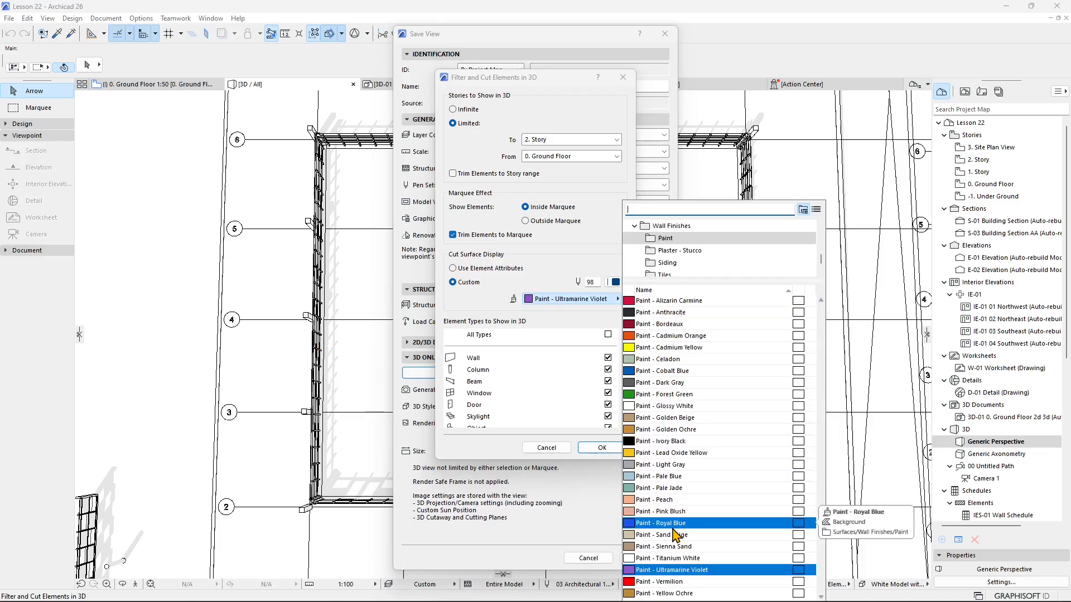
left_click(675, 336)
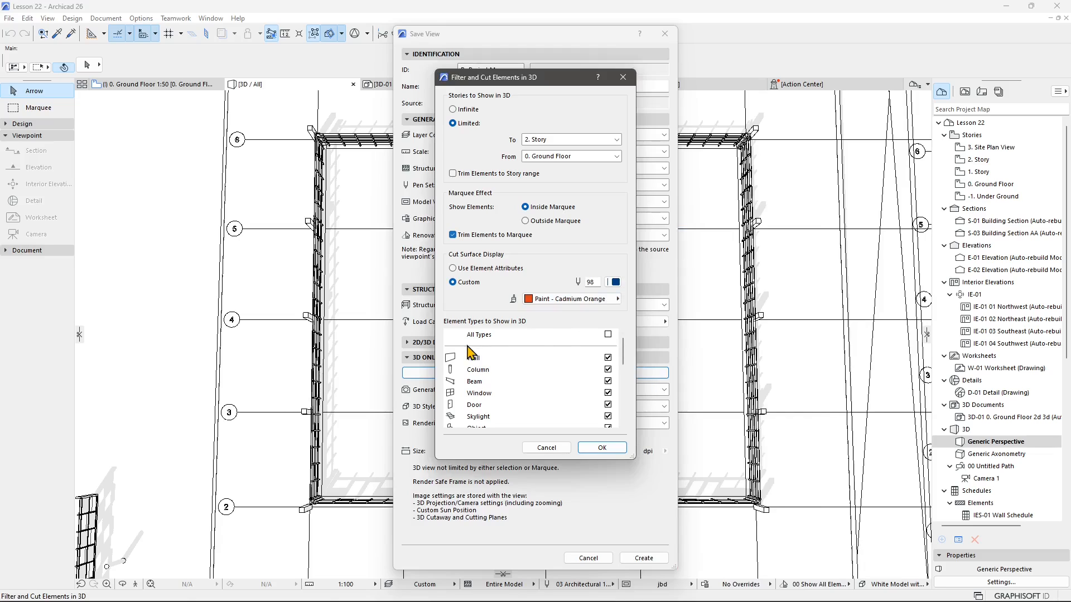
scroll(625, 368, "down", 2)
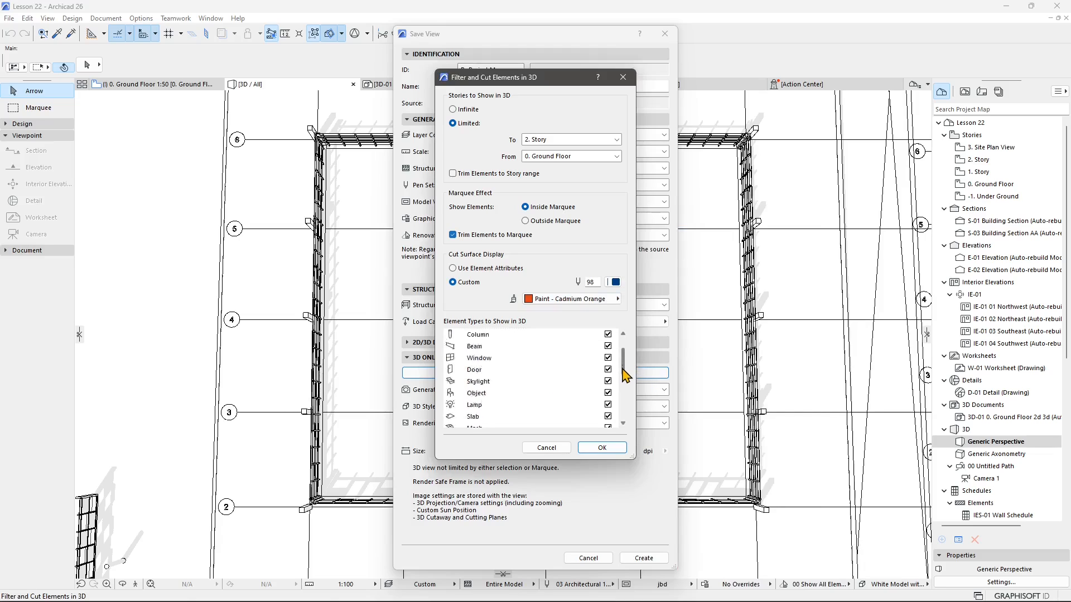
Hide the Structural Support, Structural Link, Structural Point Load, Structural Line Load and Structural Surface Load element types in 3D.
scroll(493, 364, "down", 1)
scroll(491, 364, "down", 3)
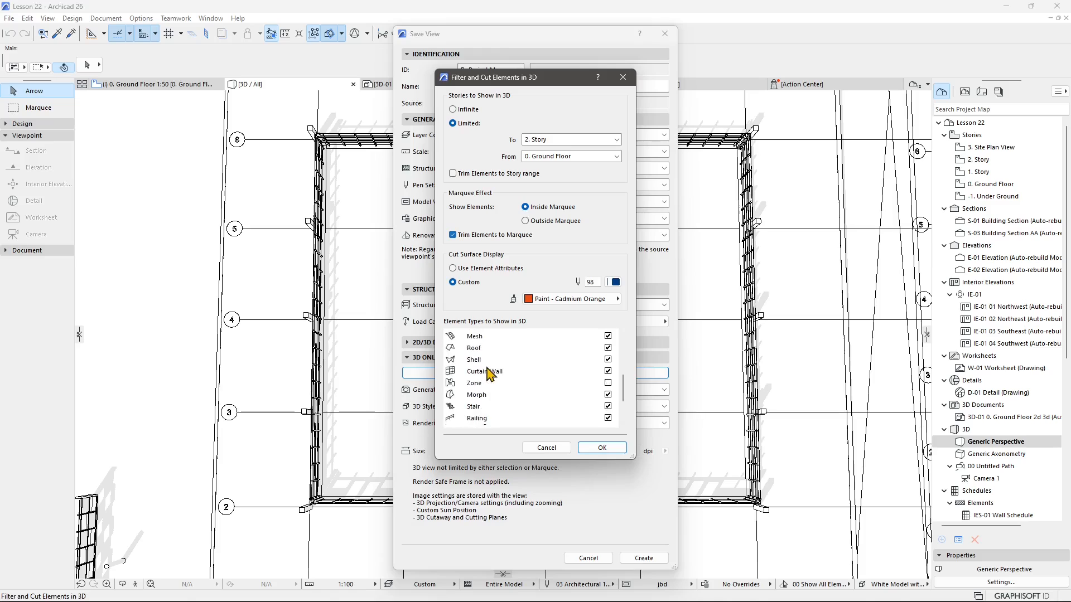
scroll(523, 403, "down", 3)
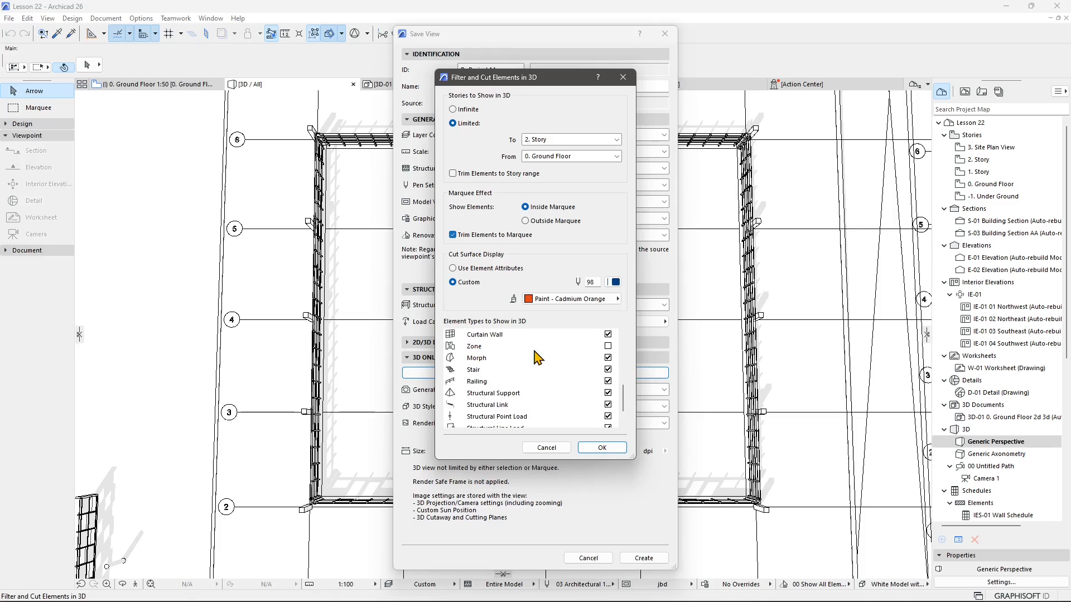
scroll(557, 392, "down", 2)
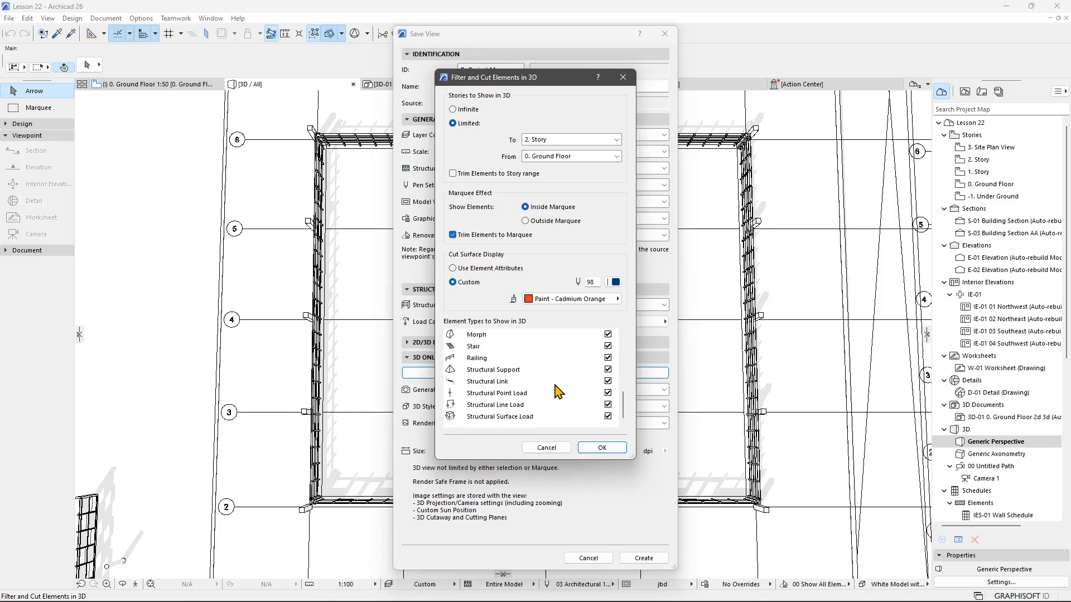
left_click(608, 382)
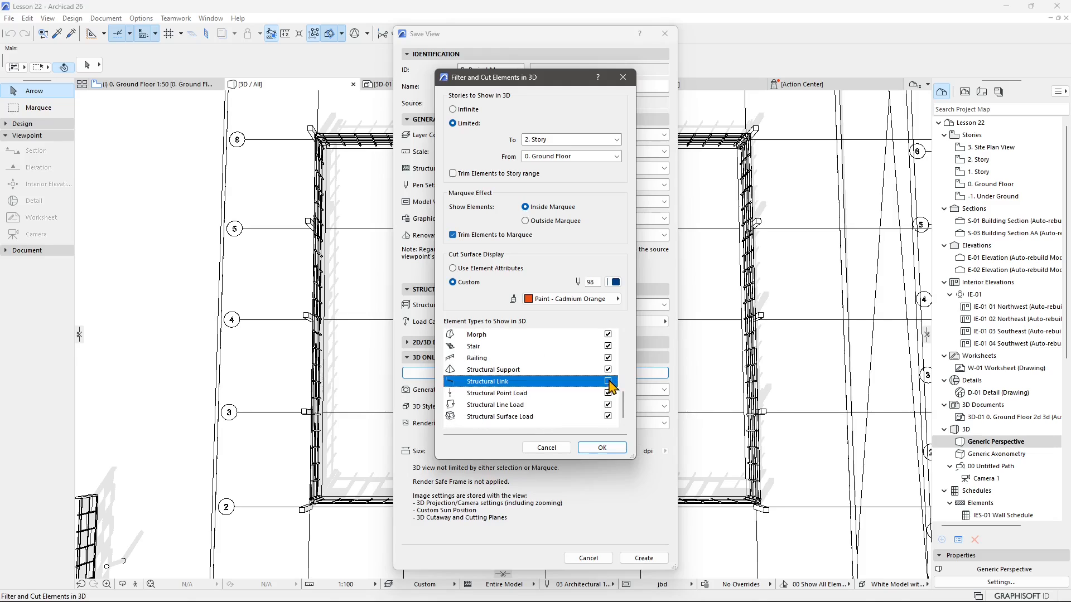
left_click(609, 370)
left_click(608, 394)
left_click(608, 405)
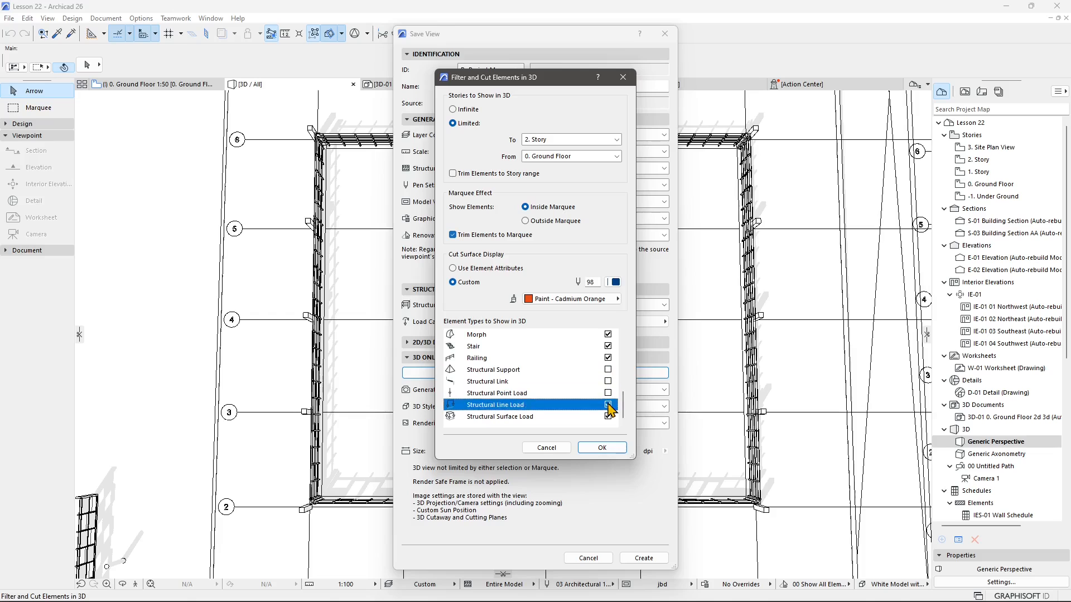
left_click(608, 416)
left_click(603, 448)
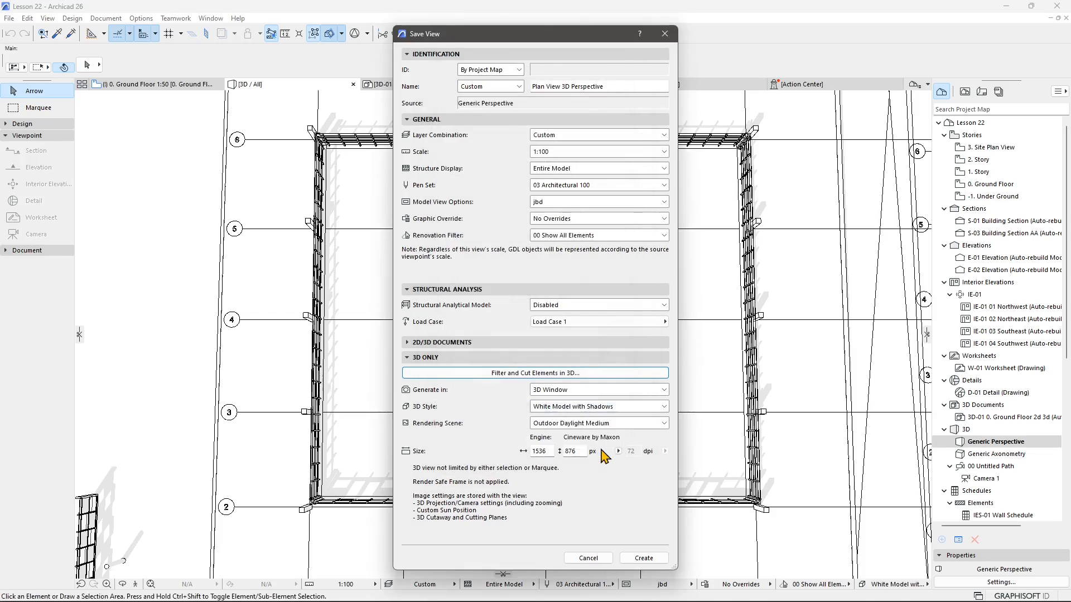
Create the saved view and locate Plan View 3D Perspective among the navigator's view lists.
left_click(644, 558)
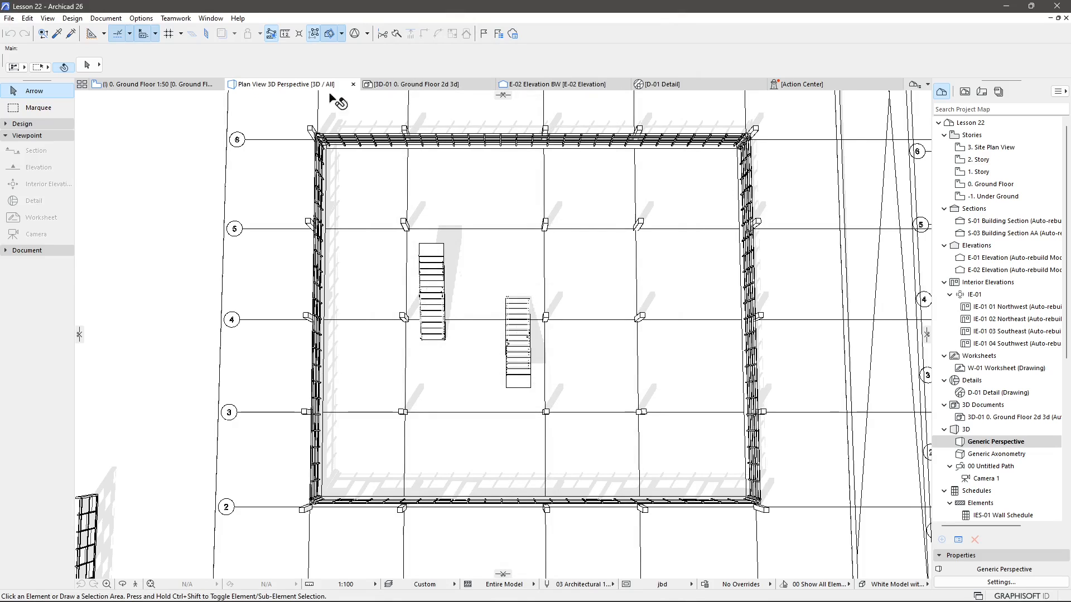
left_click(965, 93)
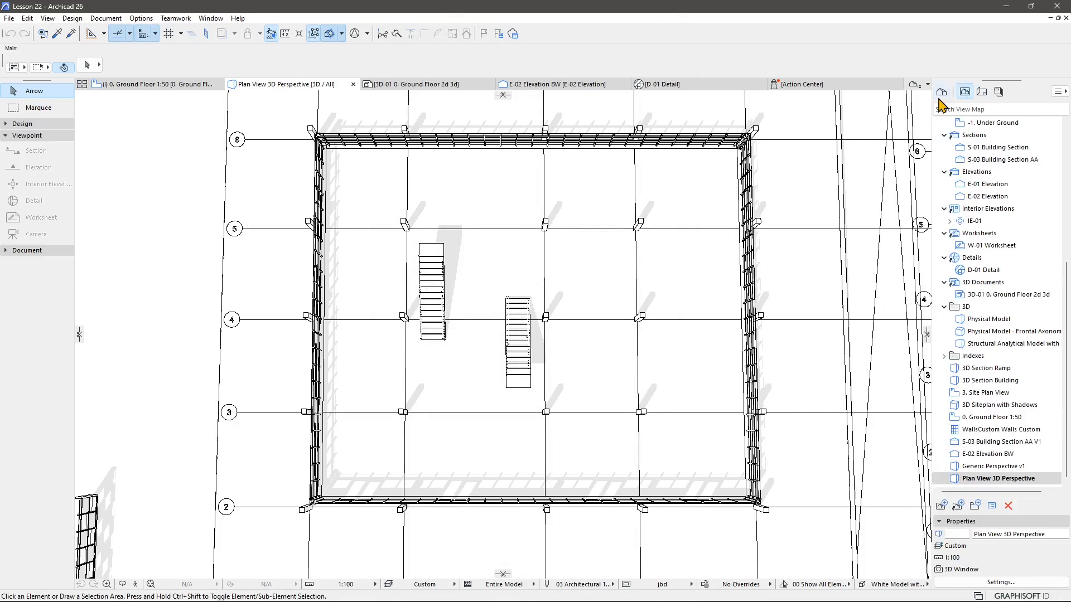
left_click(942, 92)
left_click(965, 92)
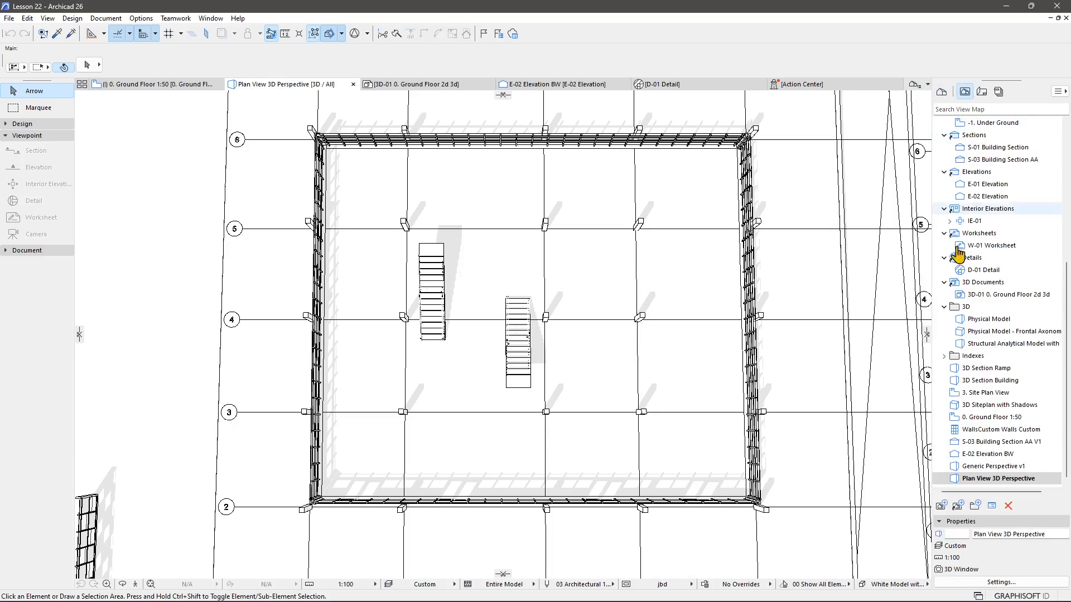
left_click(943, 94)
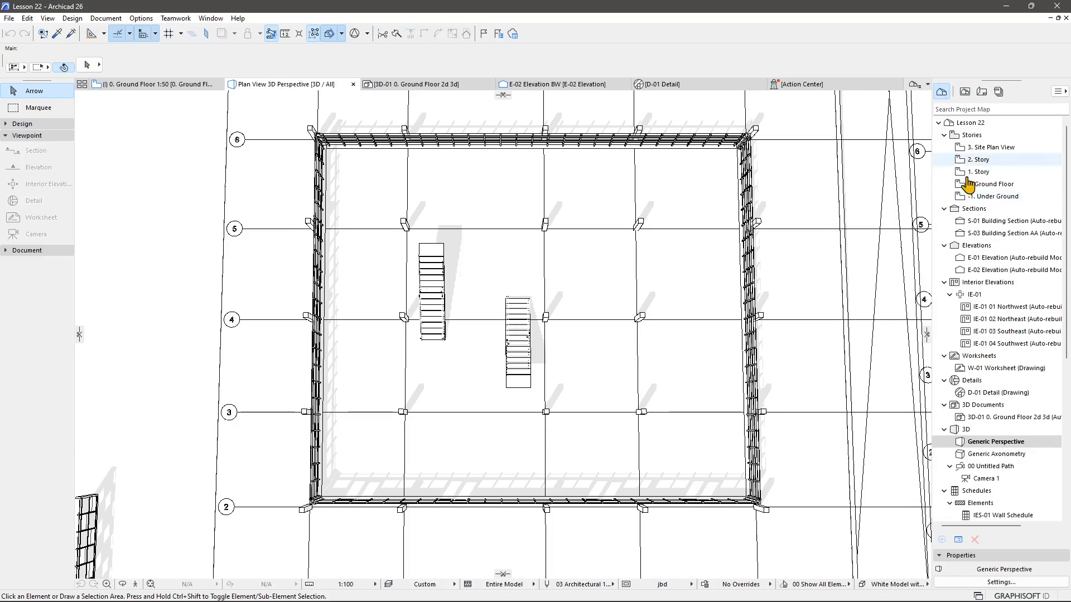
left_click(965, 92)
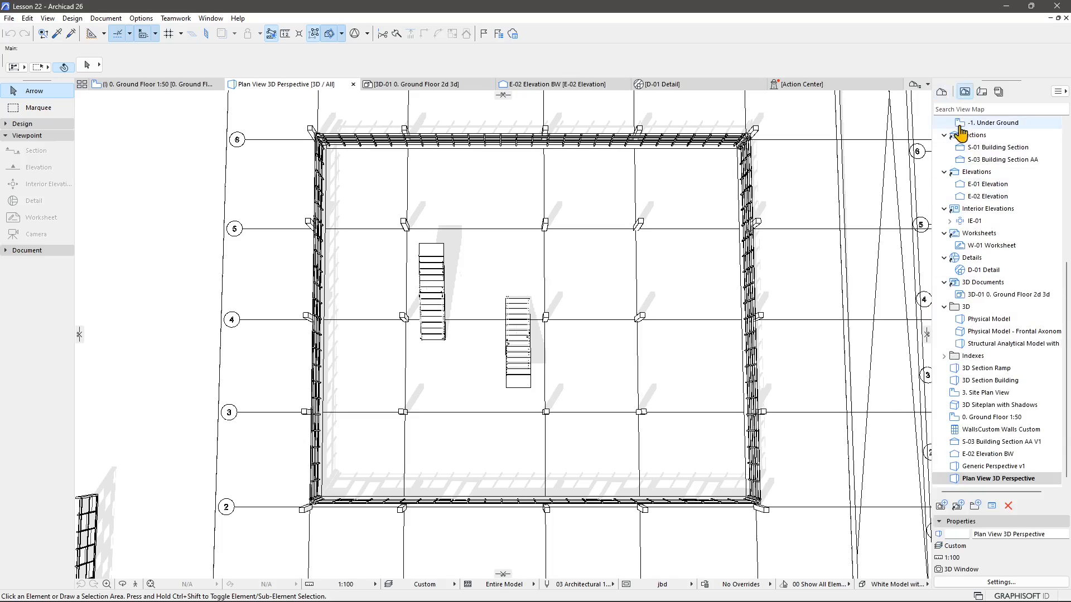
left_click(981, 92)
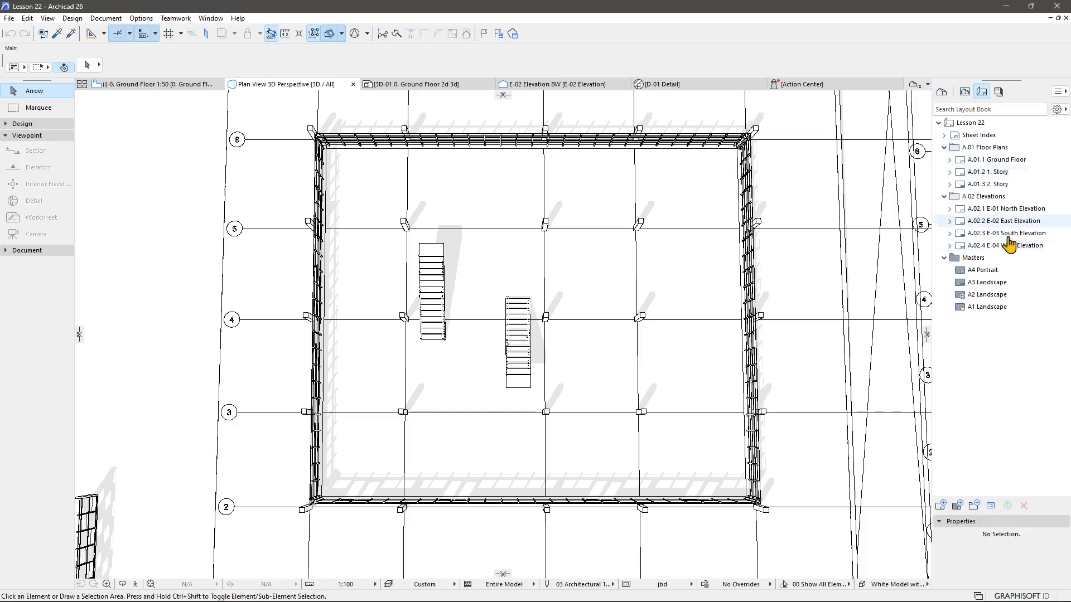
left_click(965, 93)
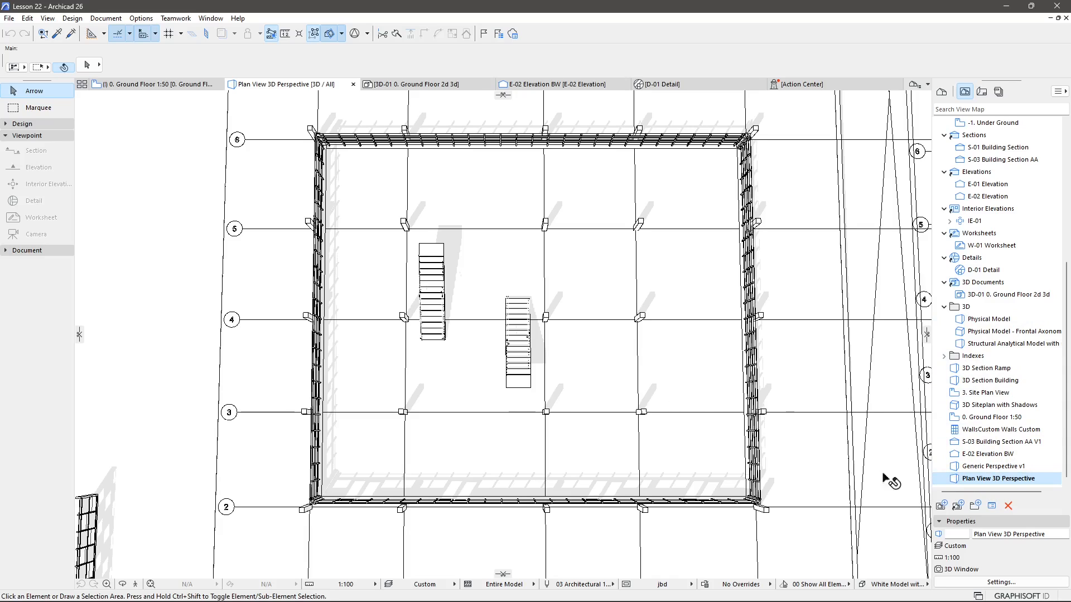
Open the saved view's View Settings to review them, then close them.
right_click(292, 92)
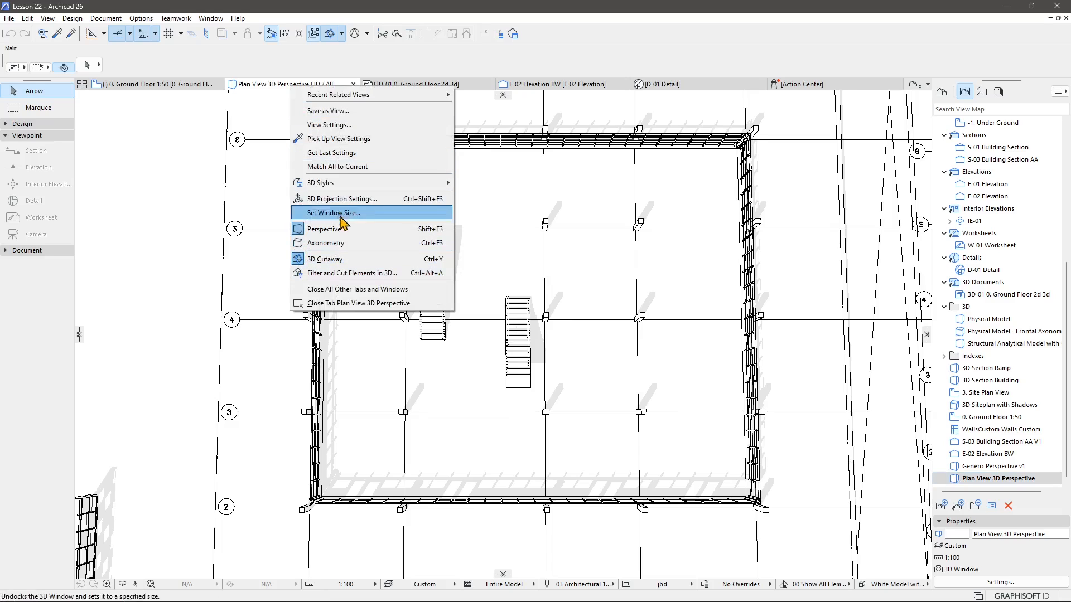
left_click(338, 126)
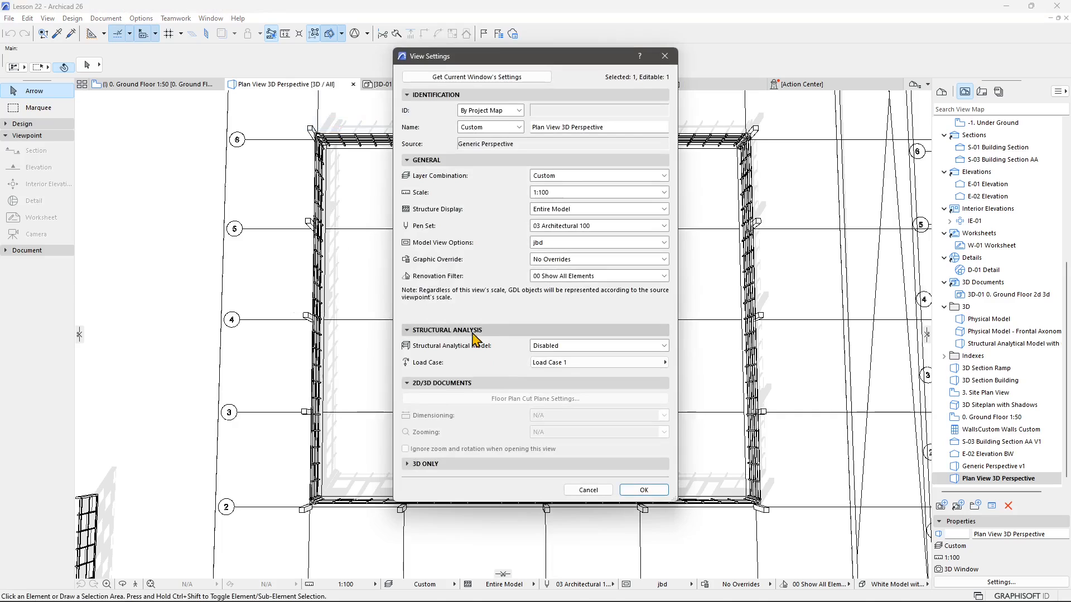
left_click(663, 58)
right_click(964, 483)
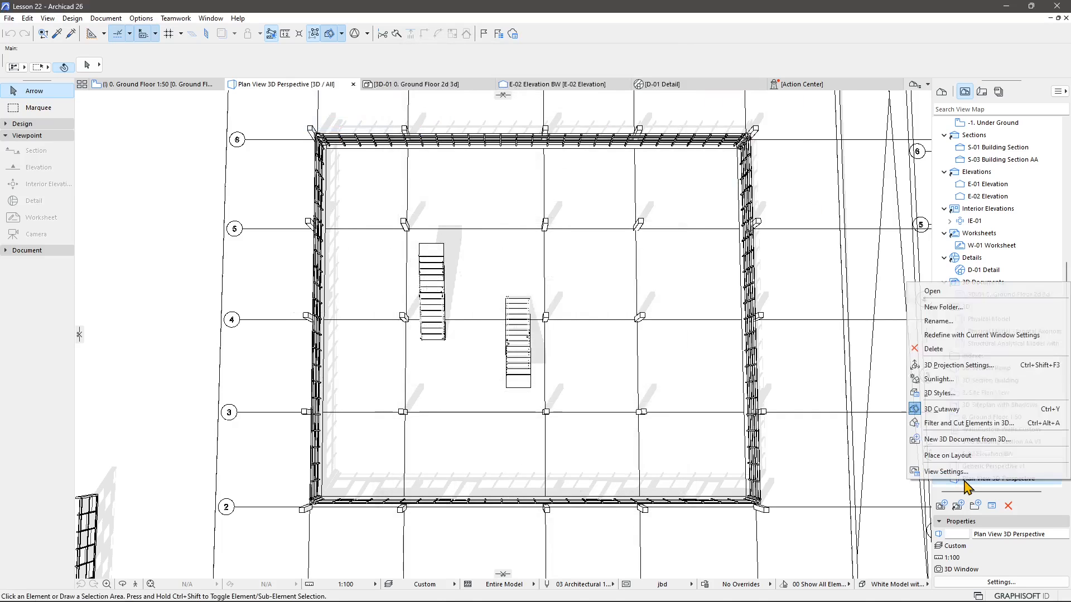
left_click(955, 492)
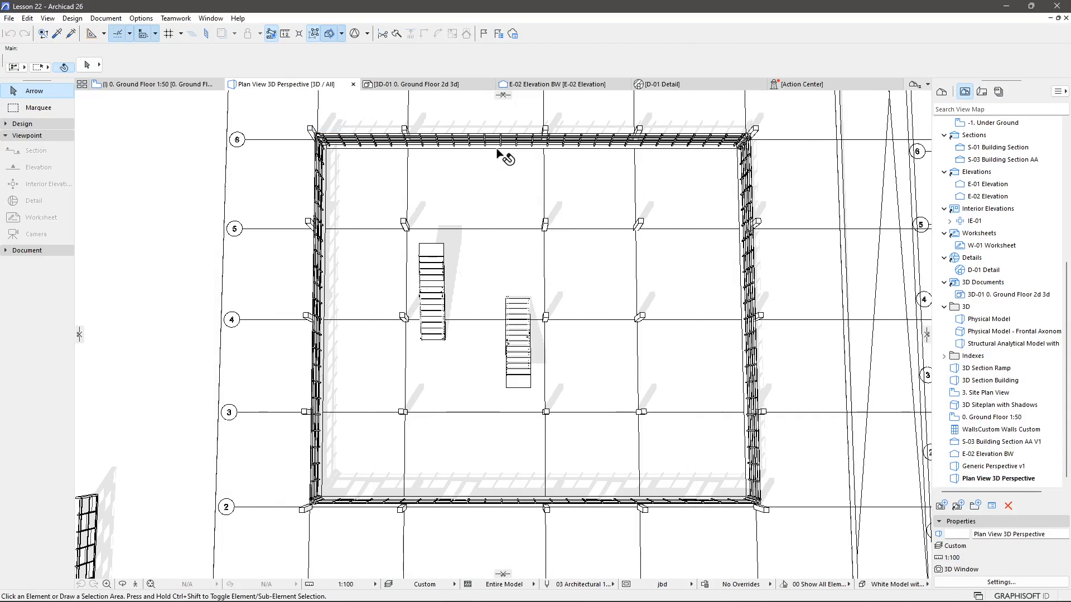
Switch the 3D style to Simple Shading with Shadows and redefine the saved view with the current settings.
left_click(891, 589)
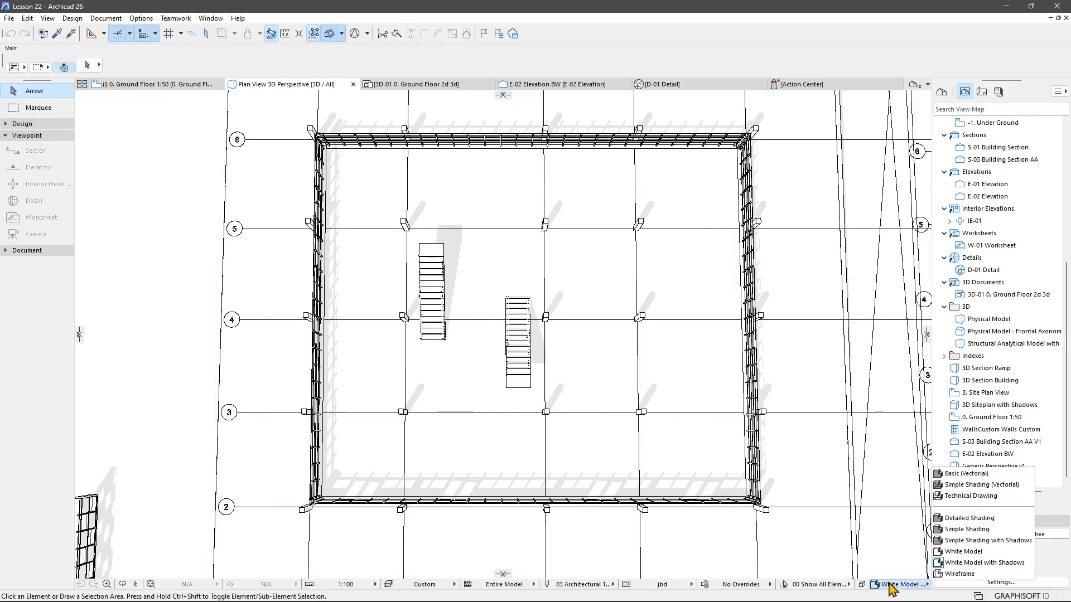
left_click(960, 533)
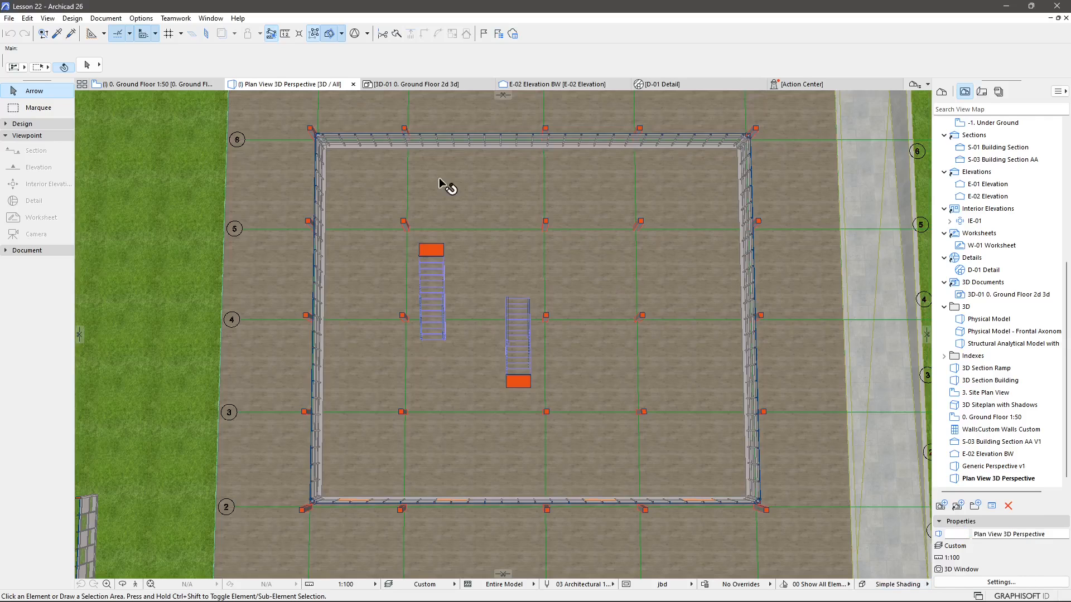
left_click(891, 589)
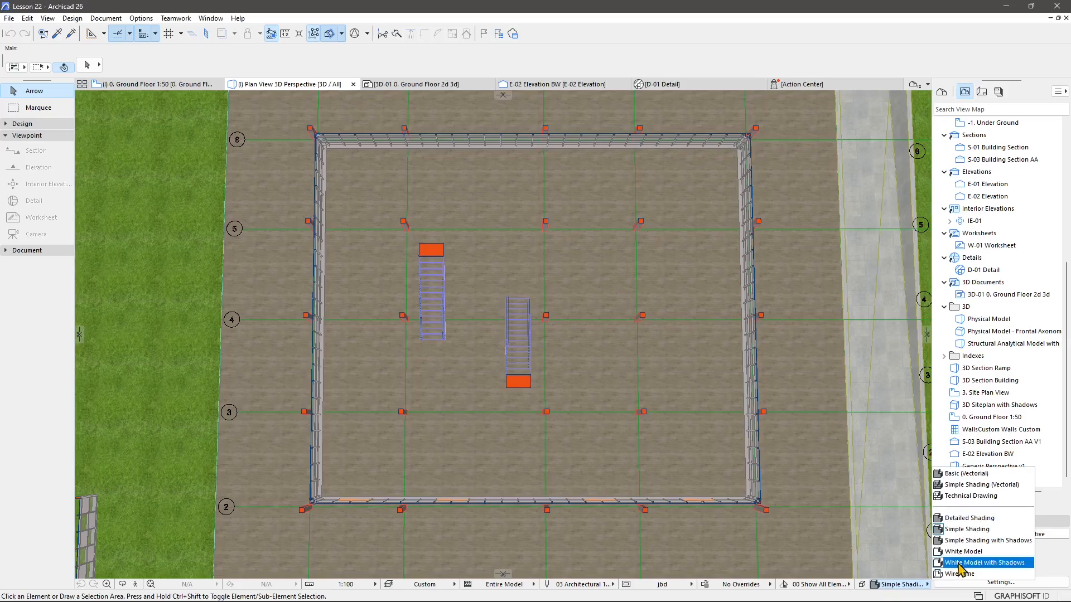
left_click(979, 542)
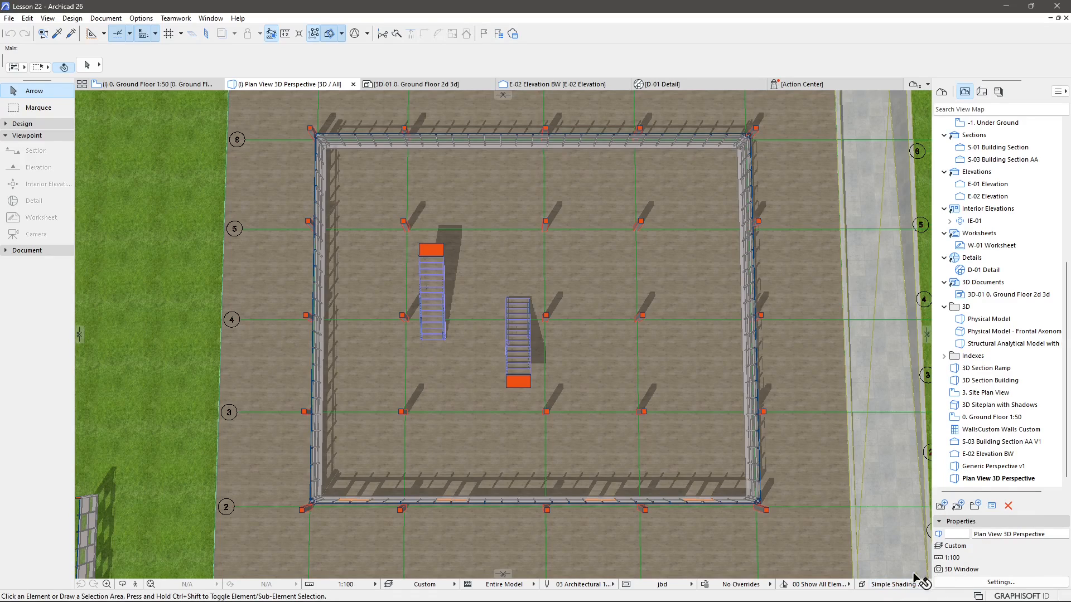
left_click(891, 589)
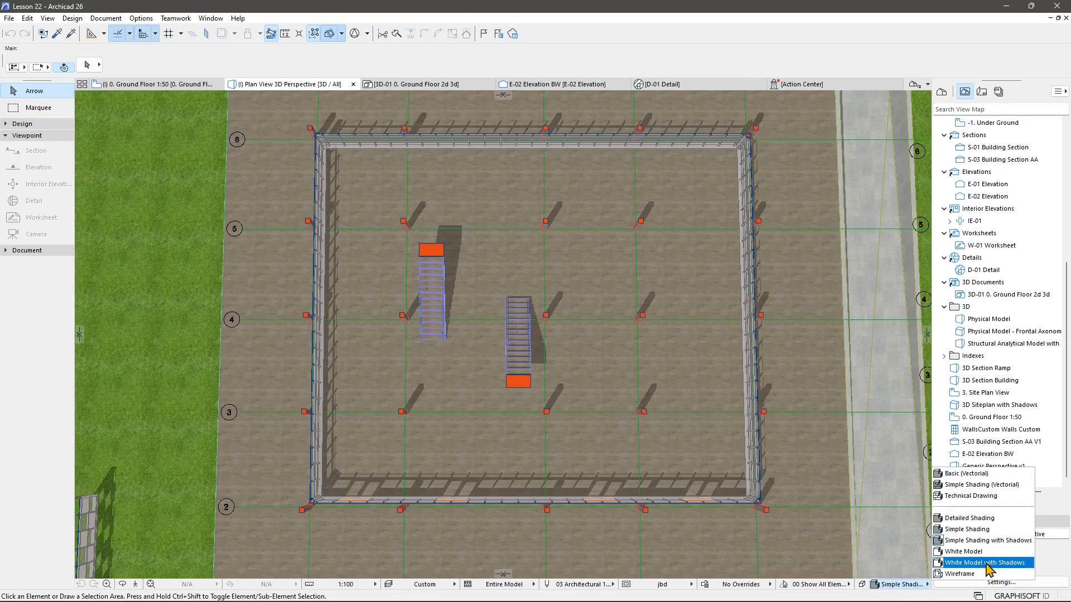
left_click(553, 142)
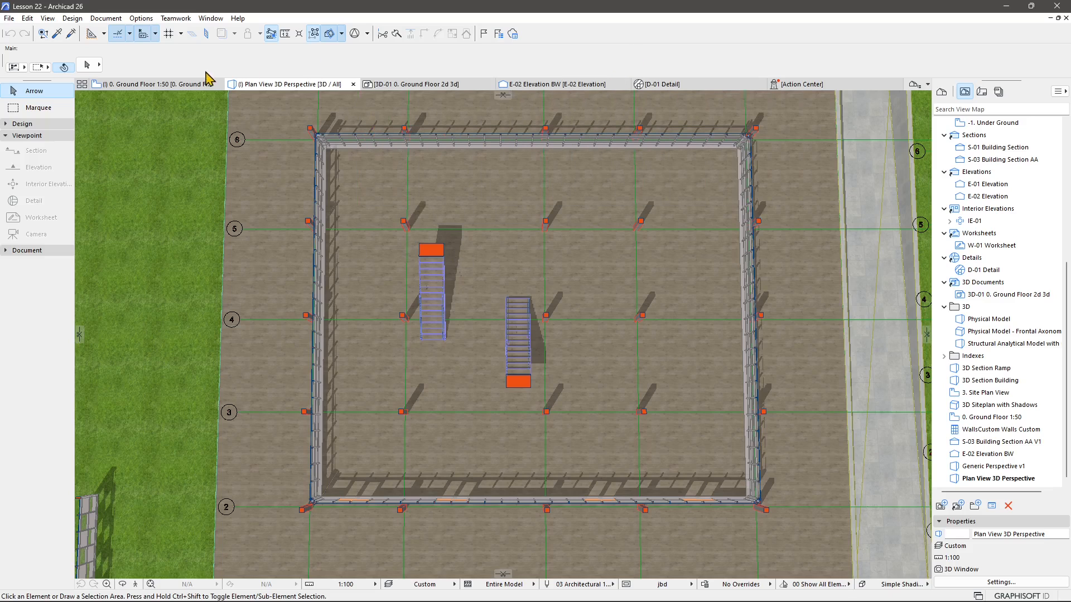
right_click(264, 89)
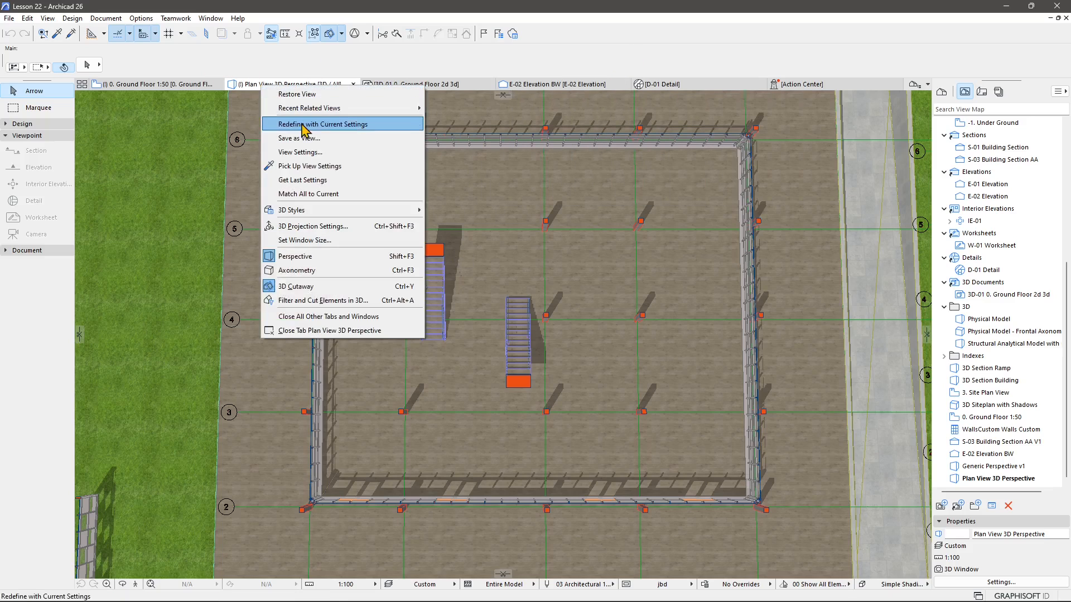
left_click(351, 126)
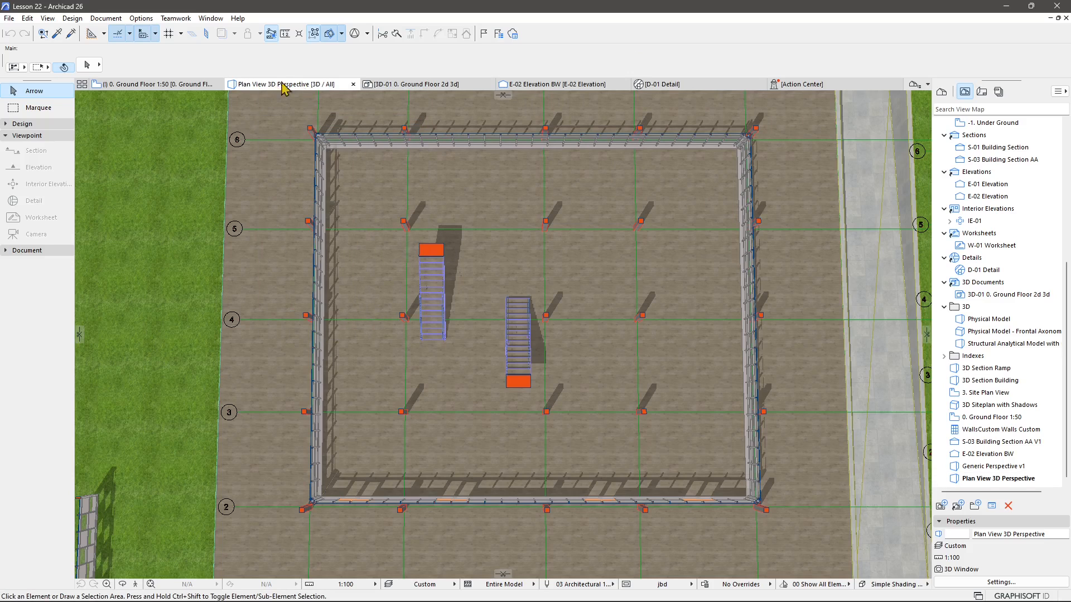
Open the Generic Perspective 3D view from the Project Map.
left_click(942, 92)
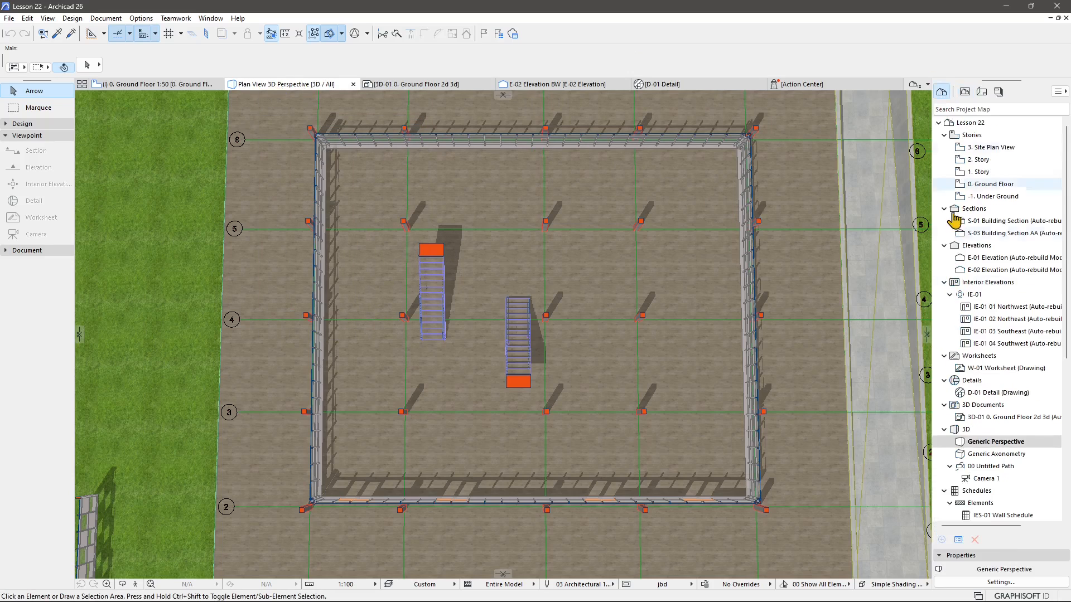
double_click(967, 430)
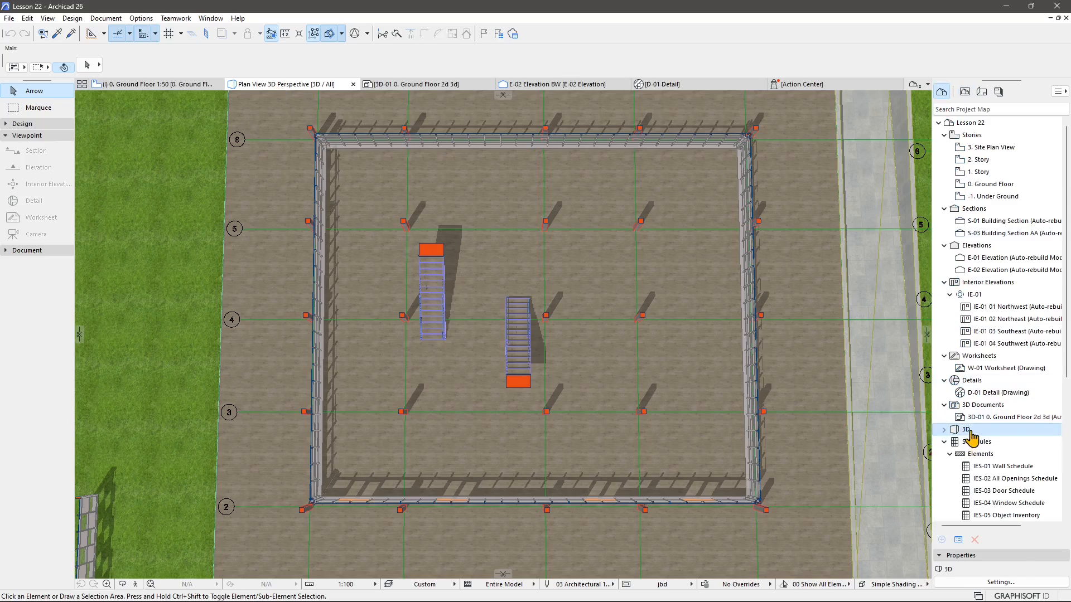
double_click(970, 431)
double_click(980, 443)
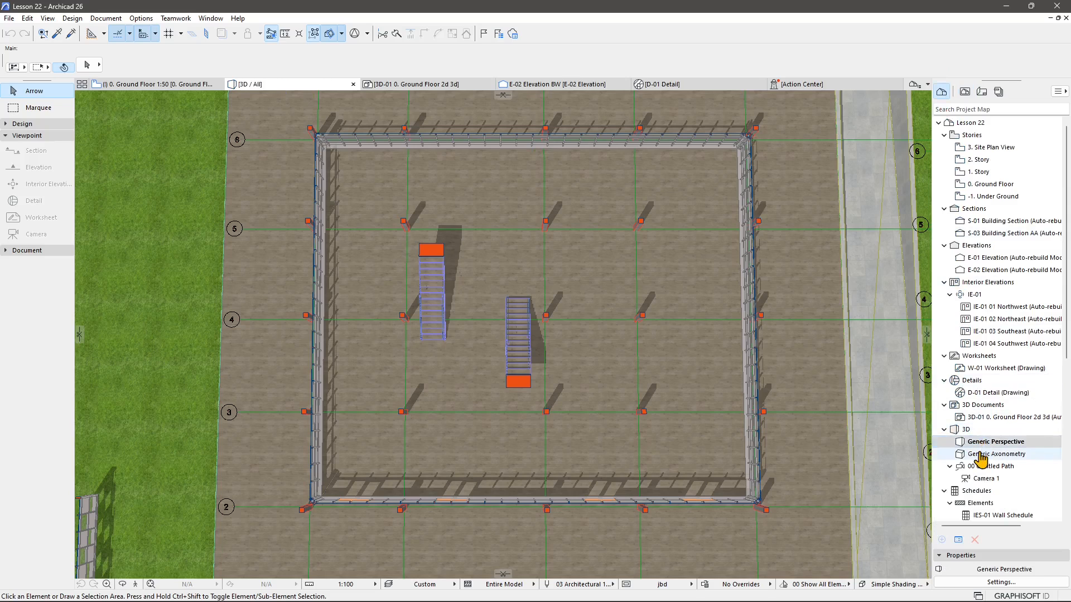
double_click(980, 454)
double_click(977, 443)
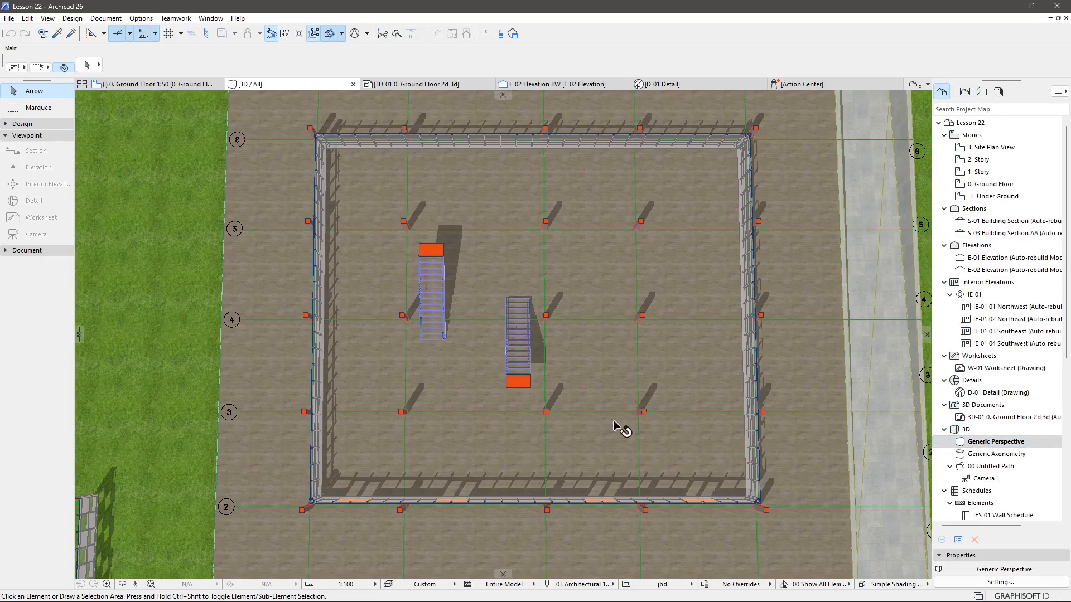
Turn on the display of 3D cutting planes.
left_click_drag(613, 425, 353, 105)
left_click(341, 33)
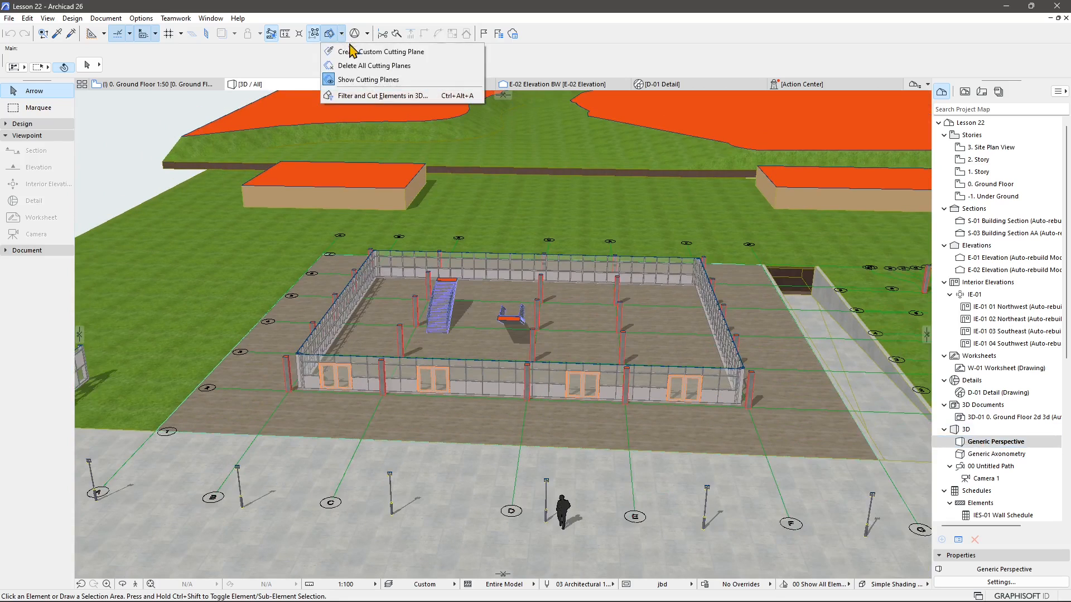
left_click(348, 81)
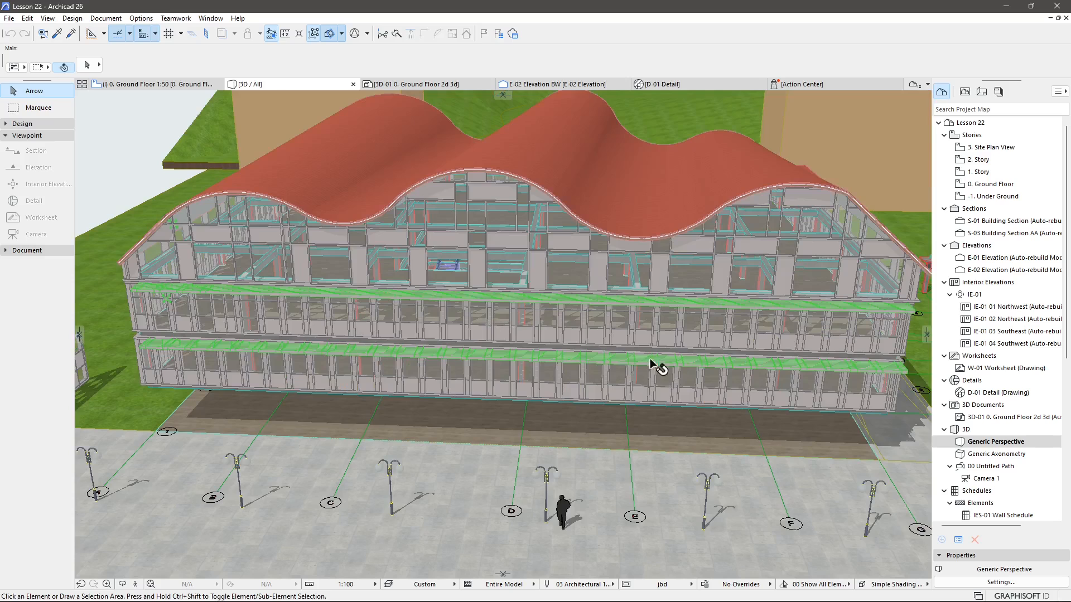
Create a custom cutting plane on the building's front facade and push it into the building.
middle_click_drag(650, 363, 528, 363, "shift")
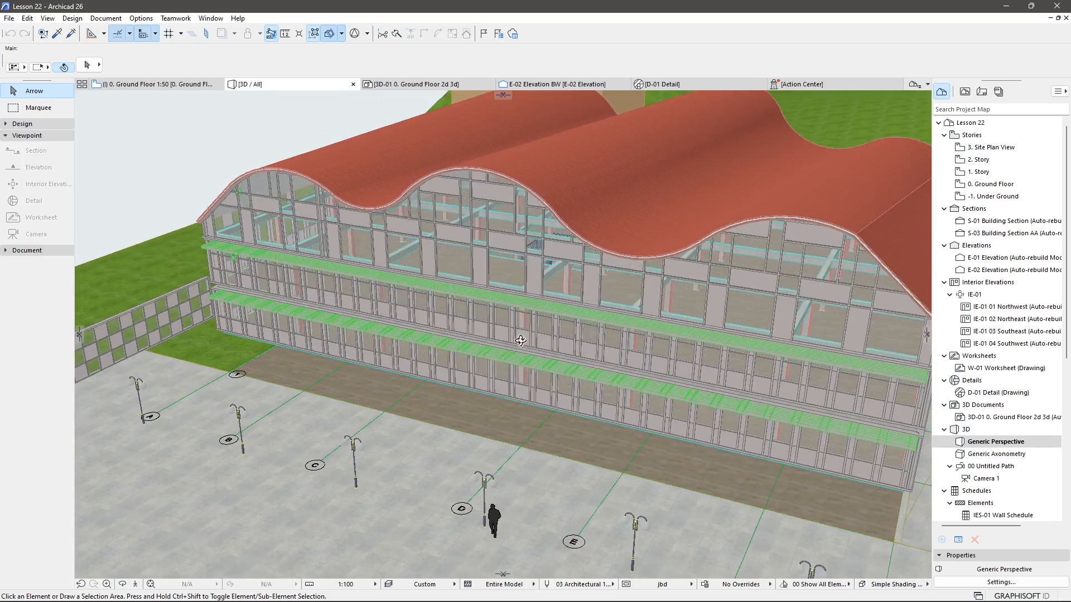
left_click(342, 33)
left_click(385, 44)
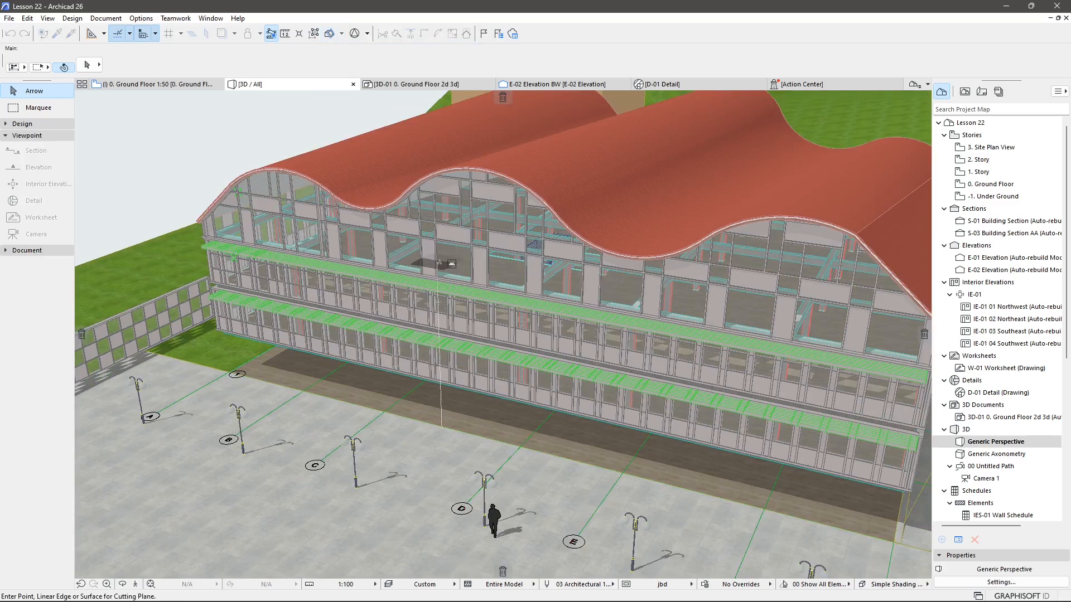
left_click(438, 255)
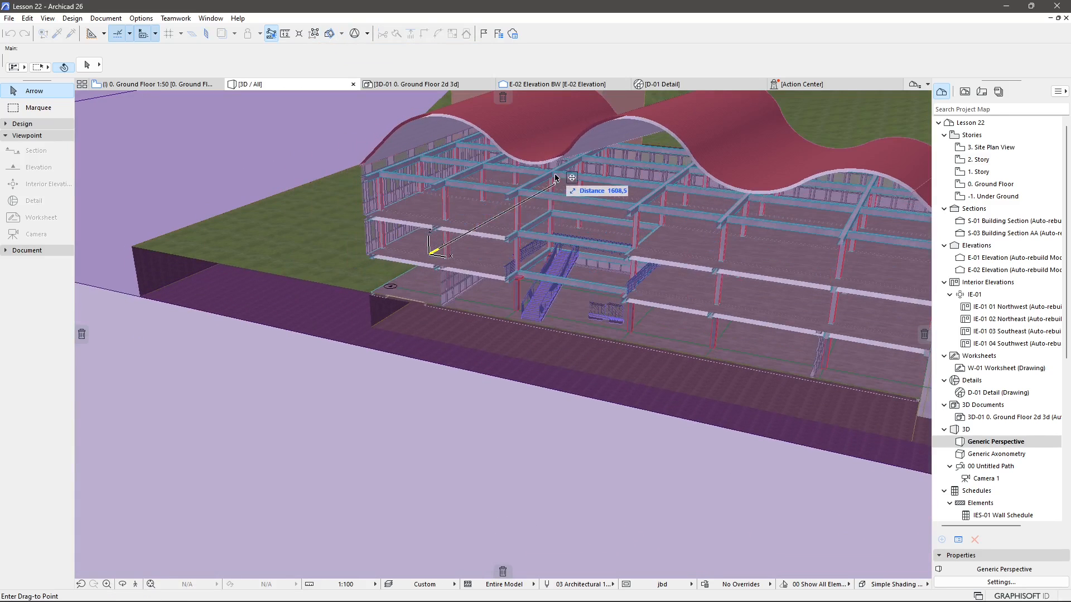
left_click(561, 183)
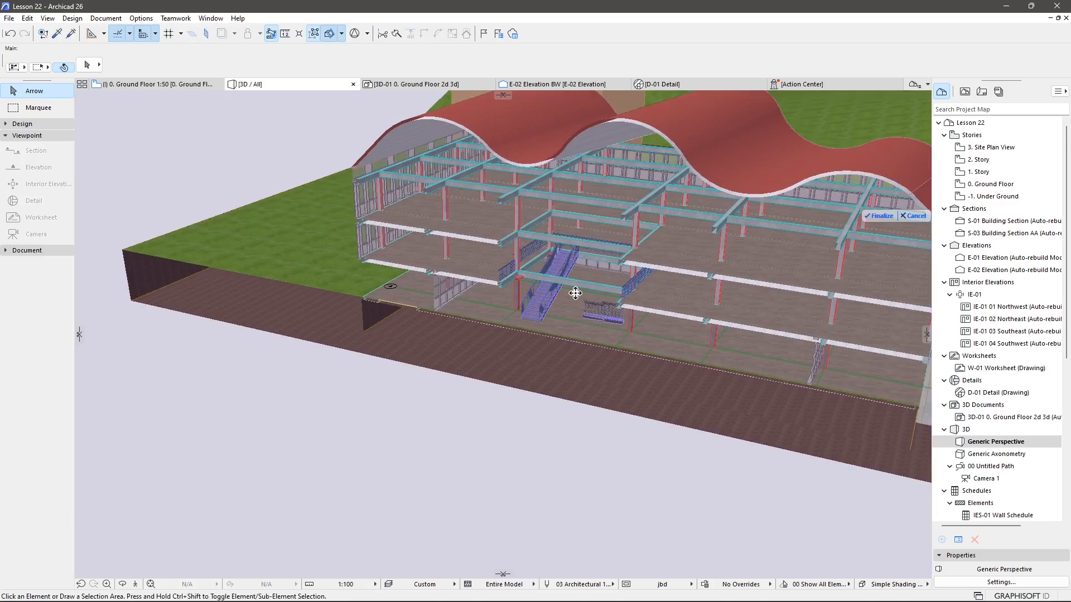
Switch the 3D window from perspective to parallel projection in the 3D projection settings.
middle_click_drag(575, 294, 268, 313, "shift")
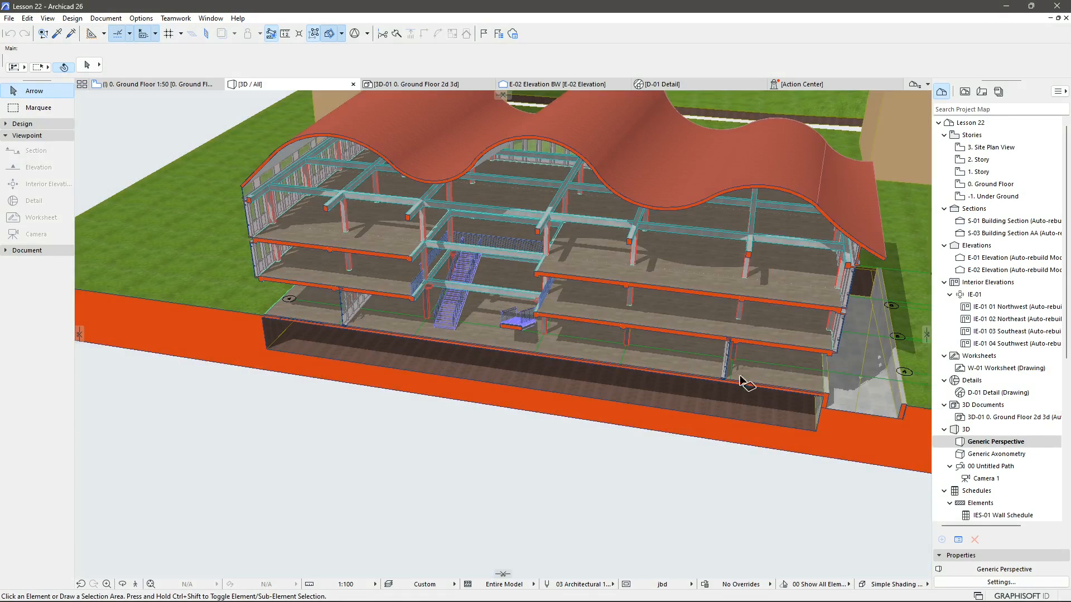
right_click(285, 92)
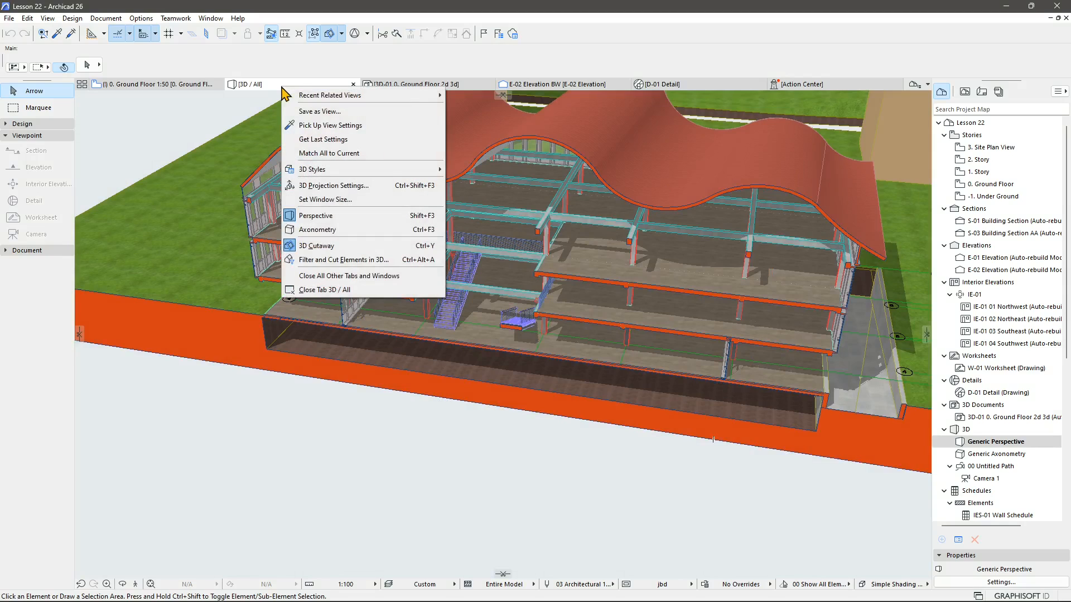
left_click(333, 185)
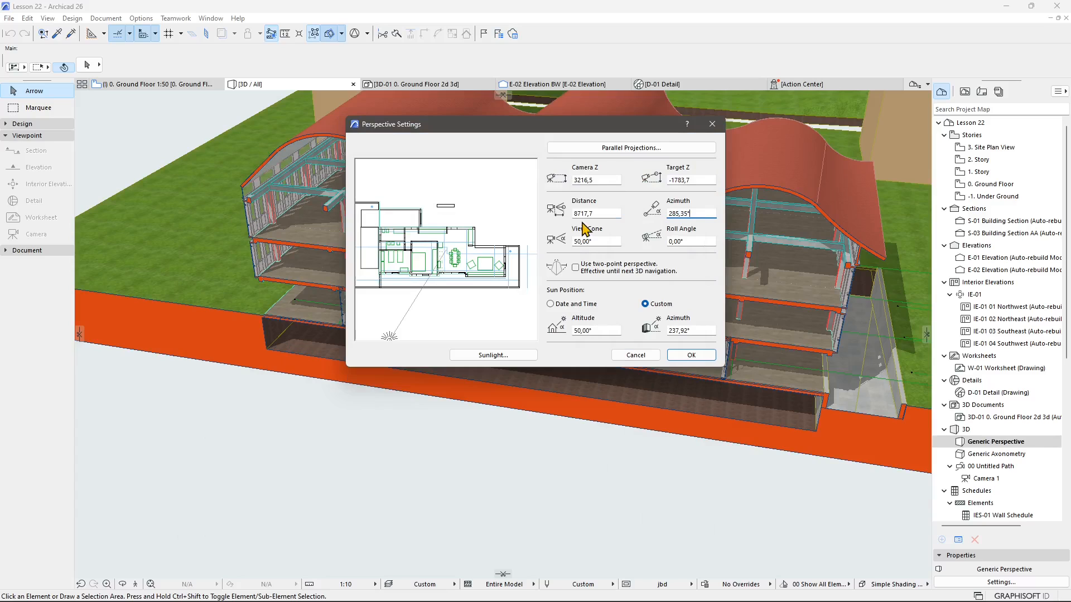
left_click(608, 148)
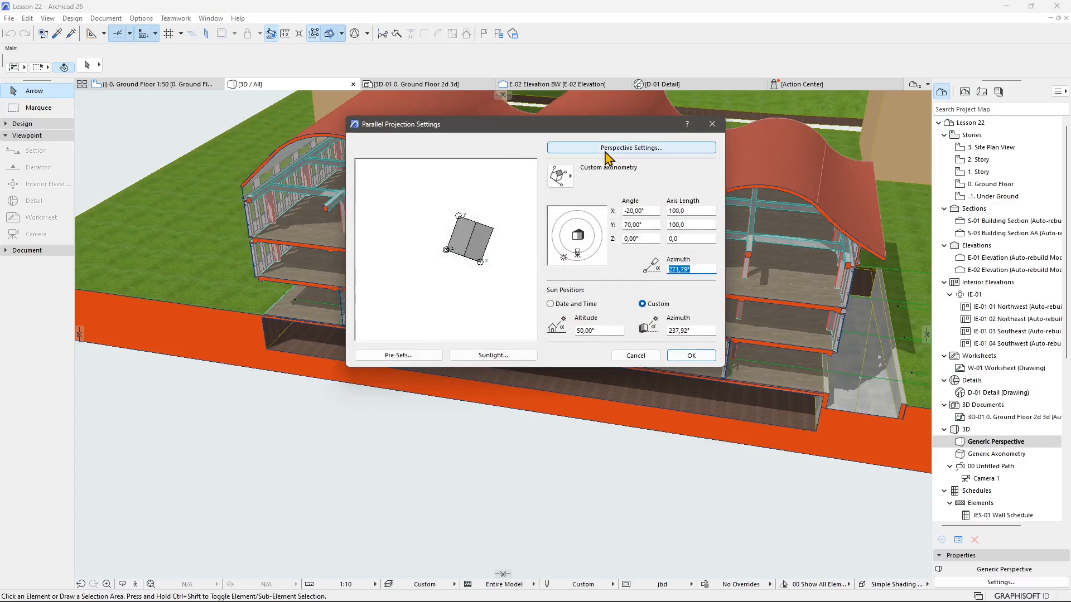
left_click(690, 356)
Reframe the axonometric view and start saving it as a new view named Generic 3D Section 3D.
middle_click_drag(566, 390, 613, 204, "shift")
middle_click_drag(754, 411, 413, 402)
middle_click_drag(688, 447, 497, 337)
middle_click_drag(655, 435, 624, 445, "shift")
middle_click_drag(596, 418, 697, 442)
scroll(430, 363, "up", 2)
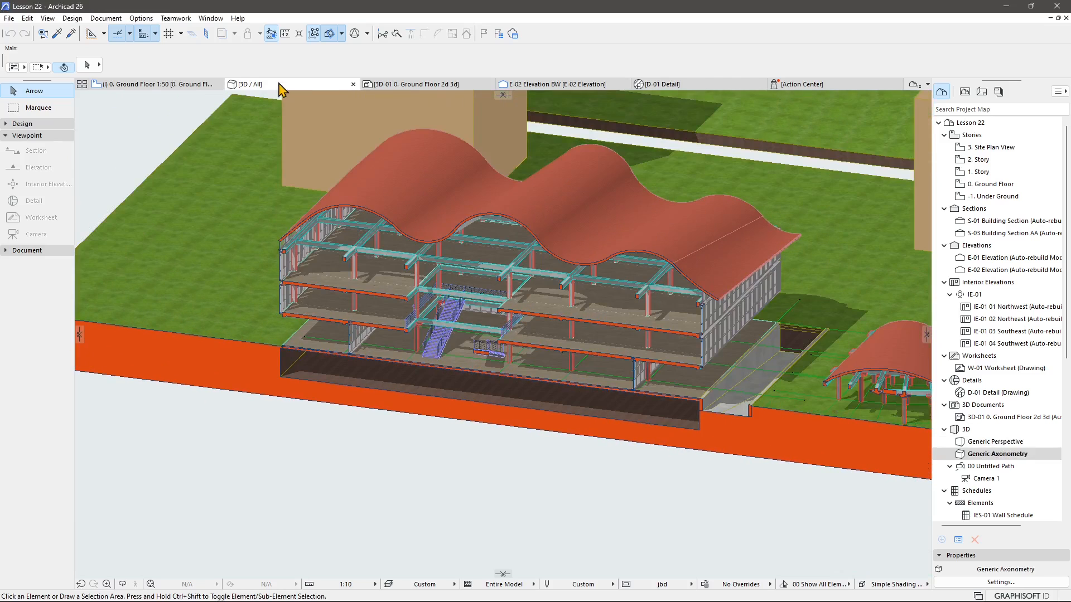
right_click(280, 89)
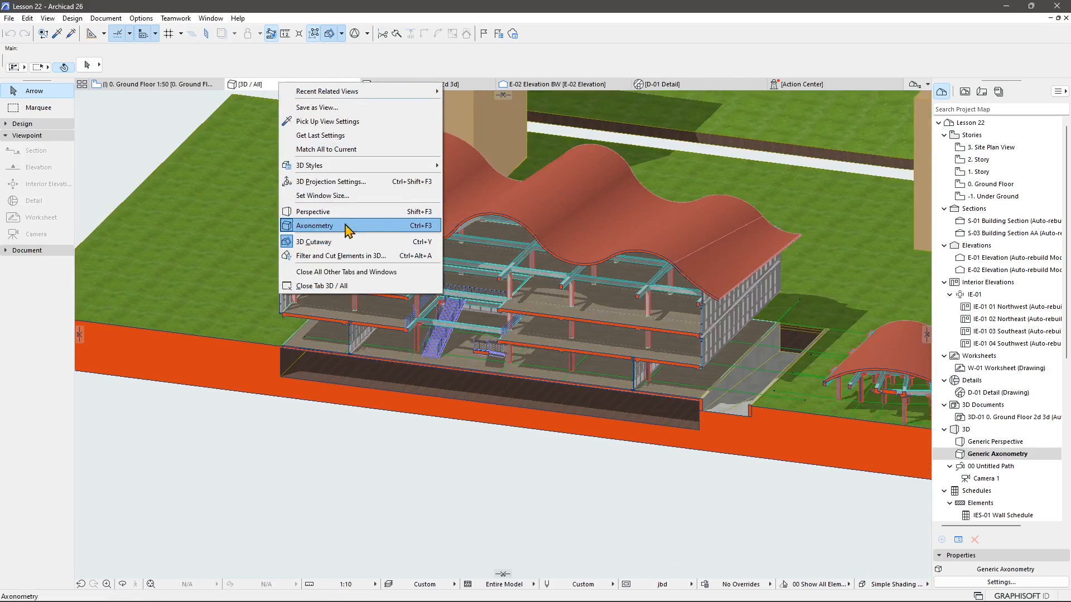
left_click(323, 107)
left_click(474, 85)
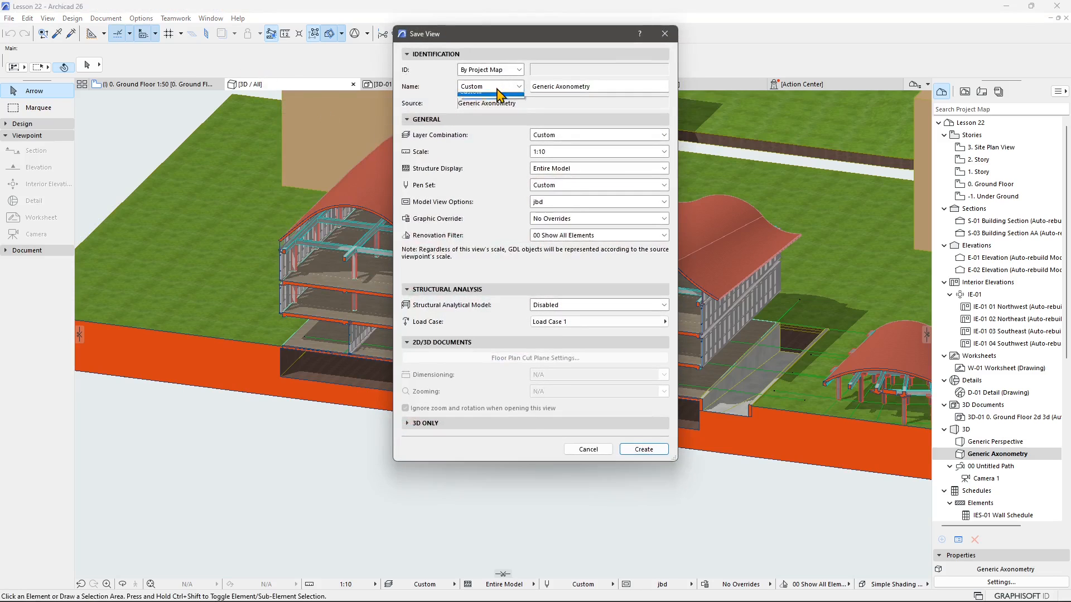
left_click(510, 111)
double_click(579, 87)
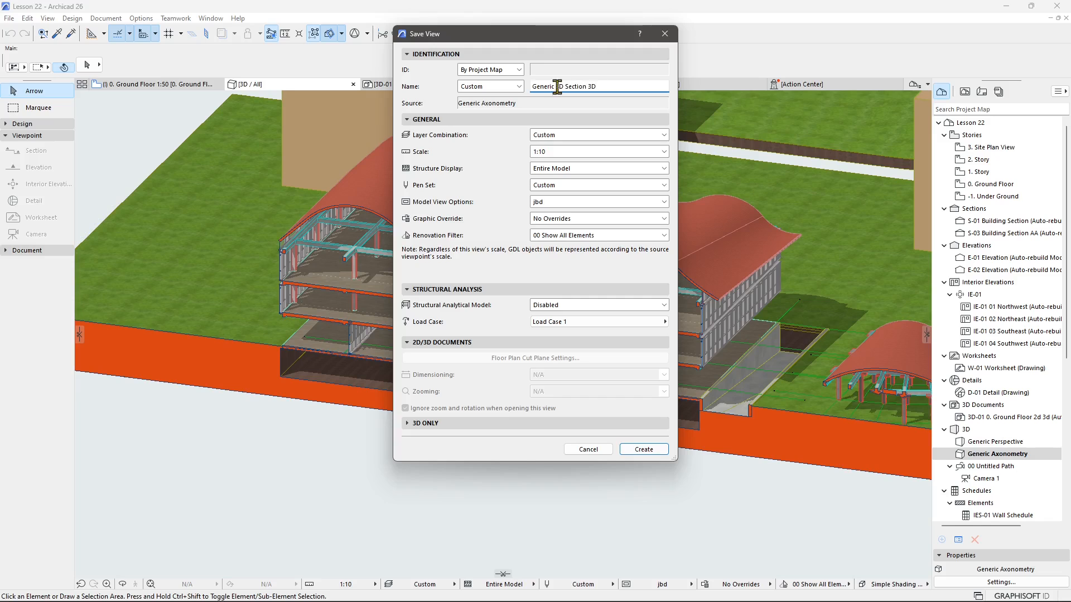
Set the saved view's custom cut surfaces to Paint - Bordeaux with background pen 48, then create the view.
left_click(460, 422)
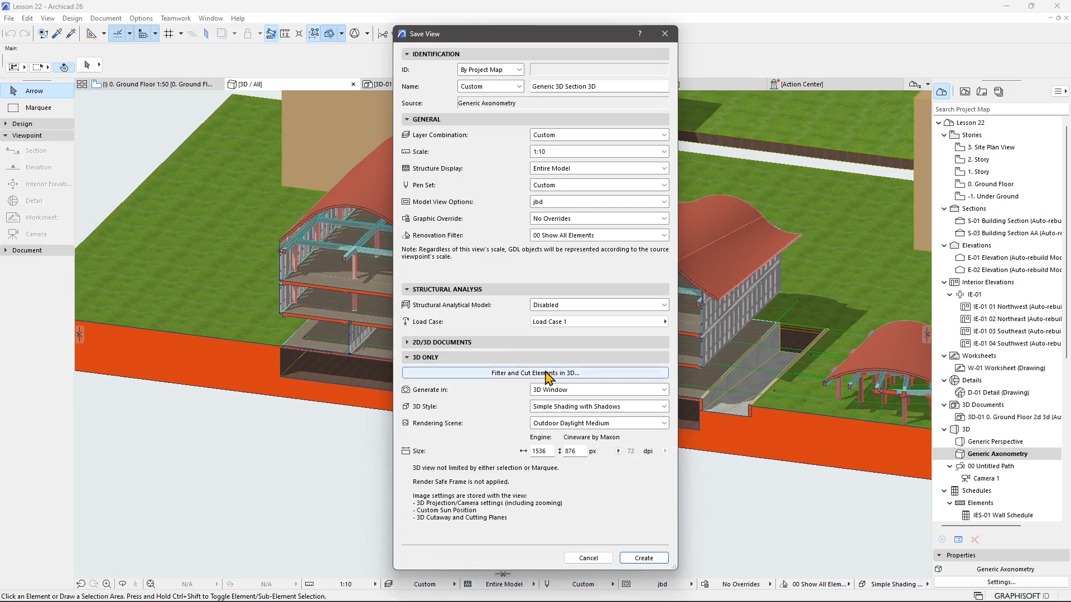
left_click(544, 375)
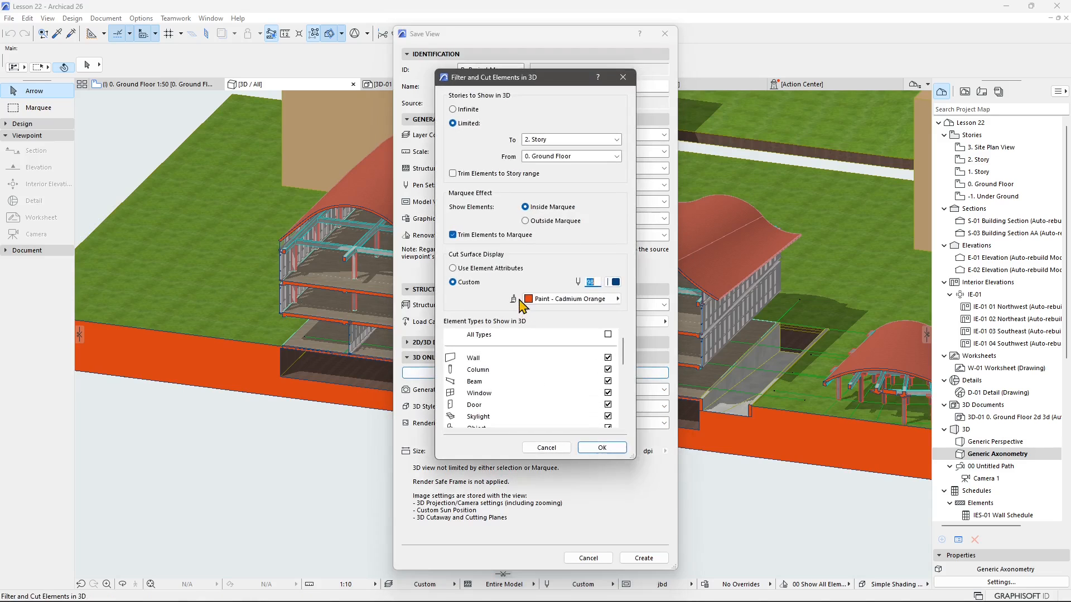
left_click(578, 299)
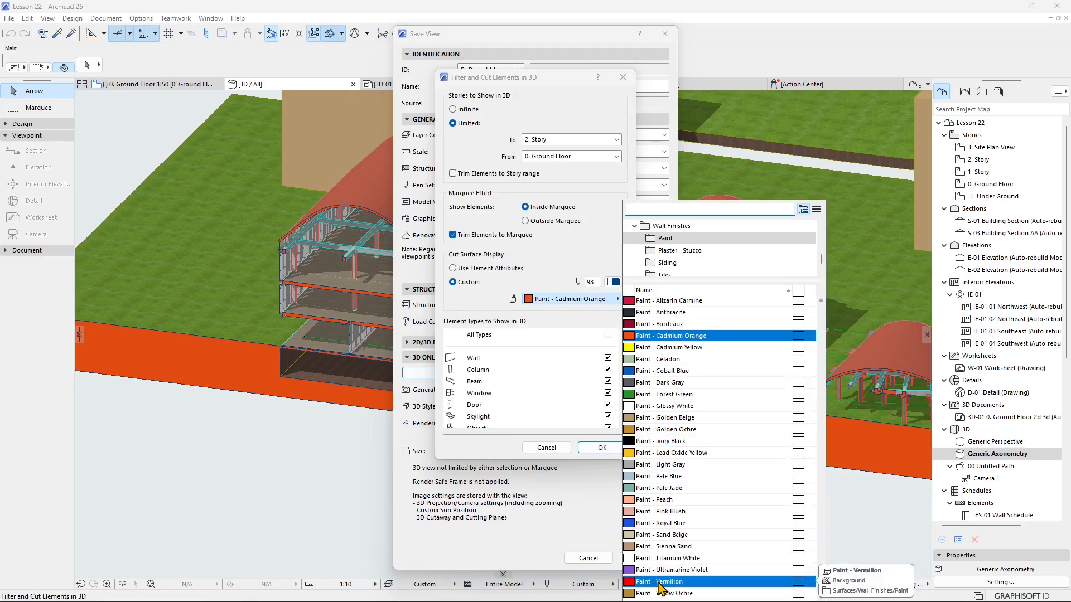
left_click(664, 324)
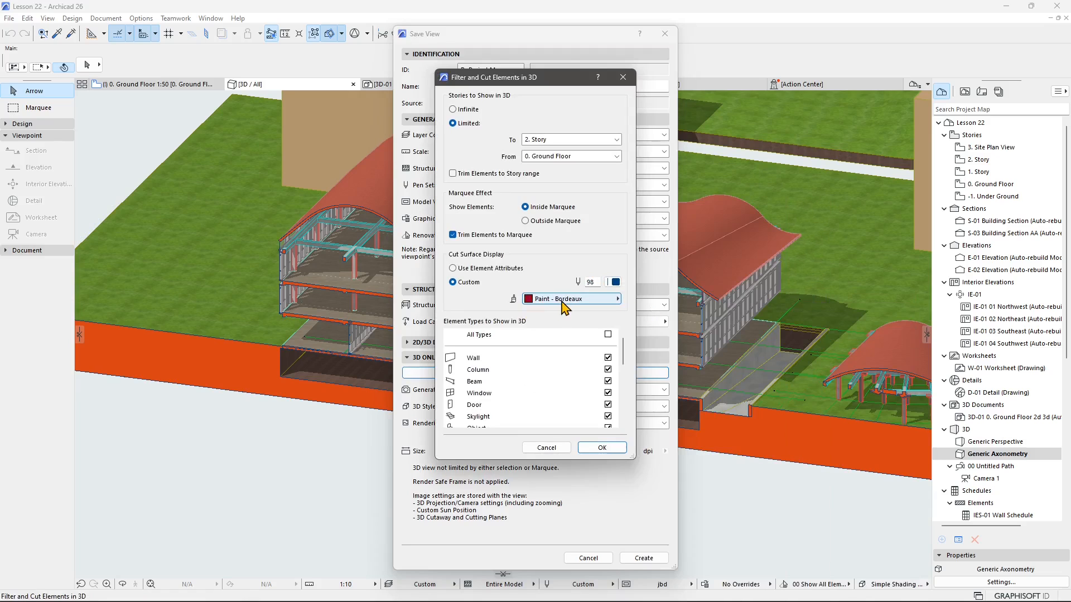
left_click(614, 283)
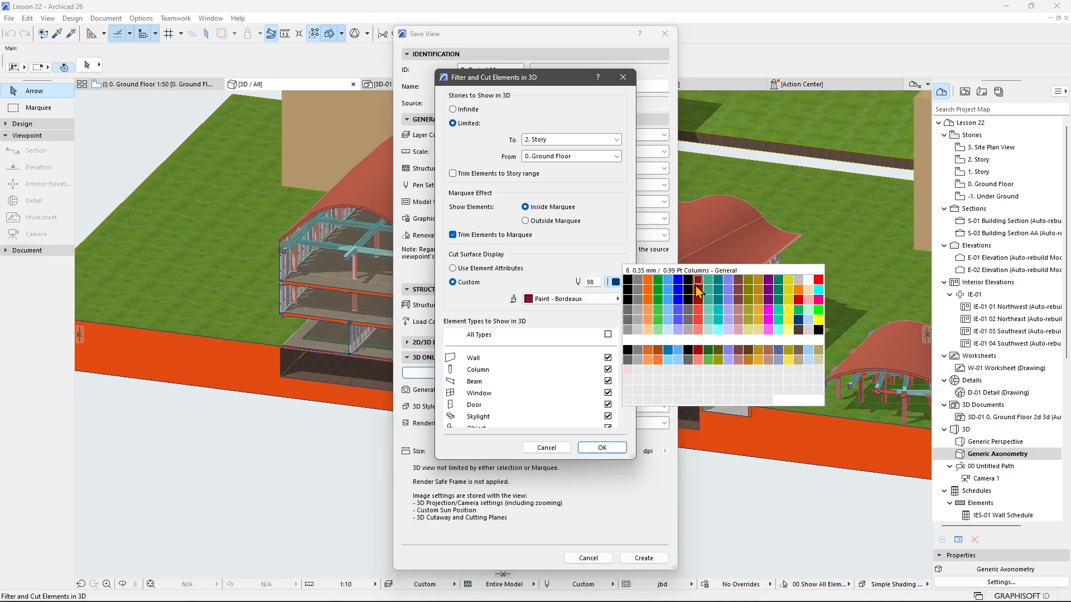
left_click(698, 299)
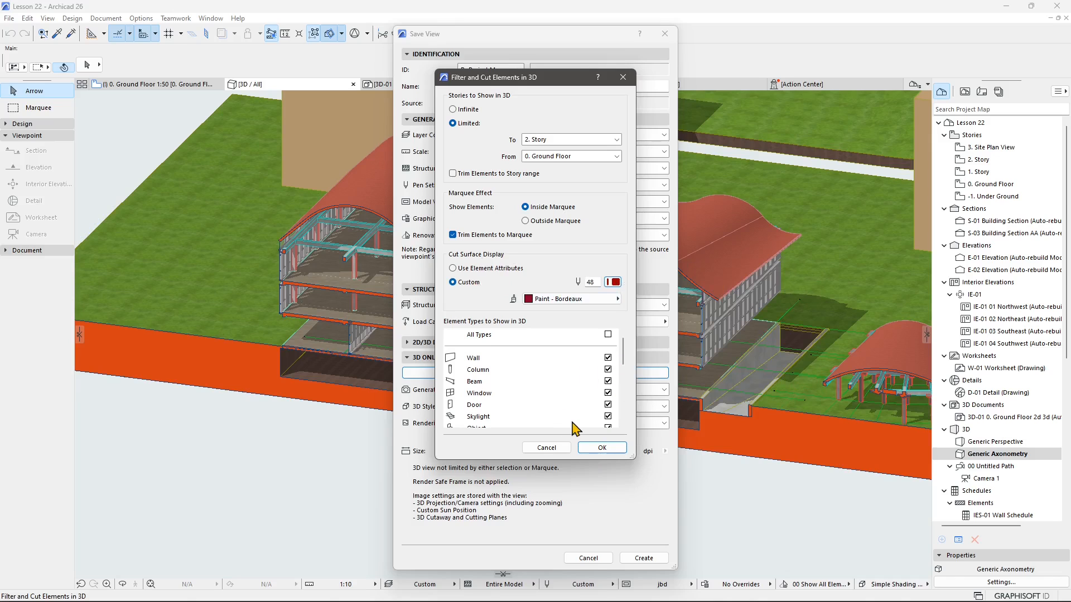
scroll(574, 429, "down", 3)
left_click(602, 449)
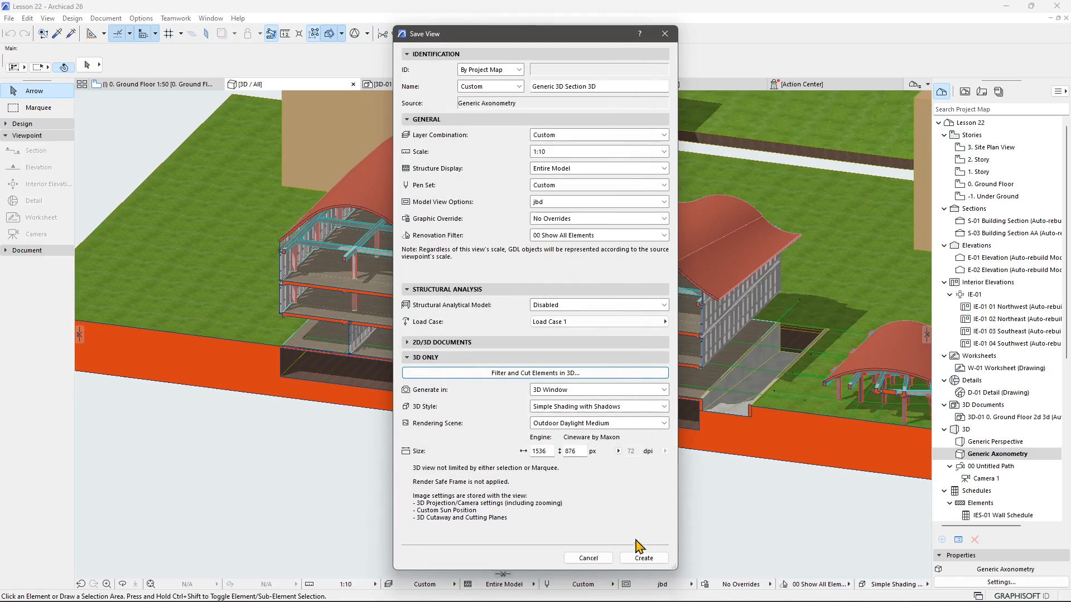
left_click(641, 557)
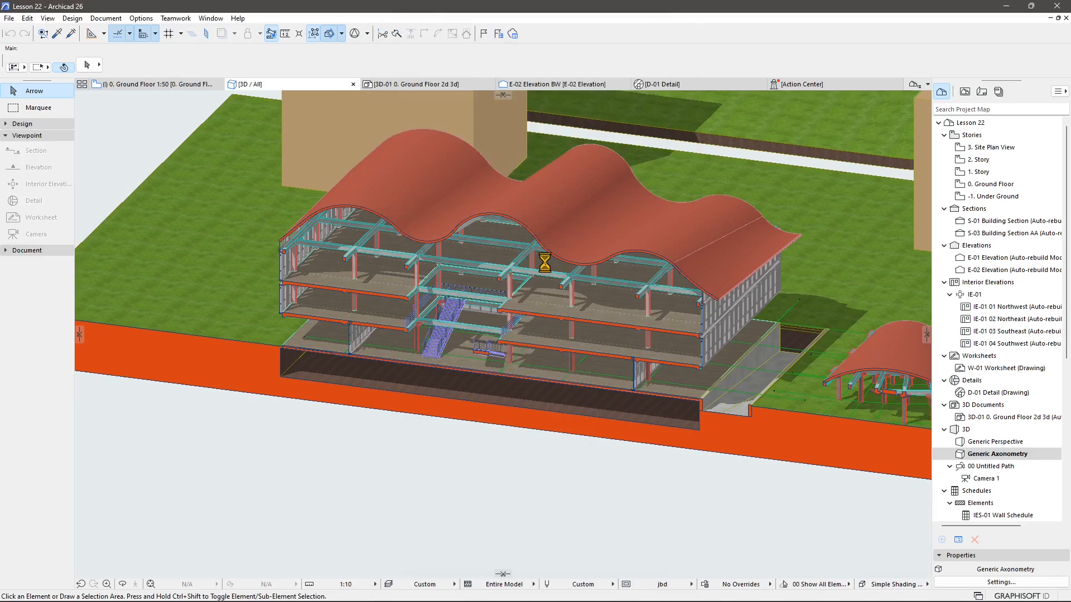